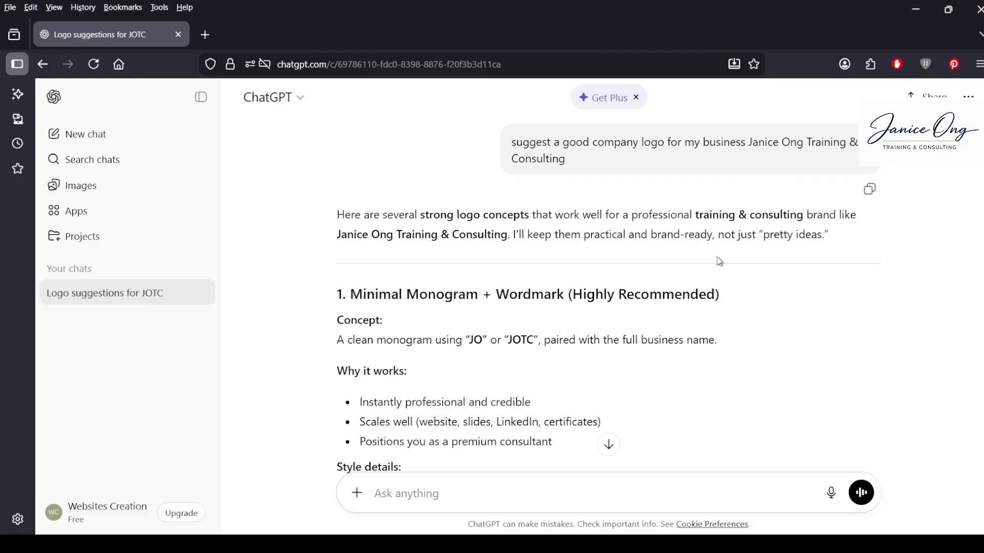
# Step: Read the first two logo concepts in the reply, the minimal monogram with wordmark and the growth/transformation symbol, including their style details
pyautogui.scroll(-2, 717, 259)
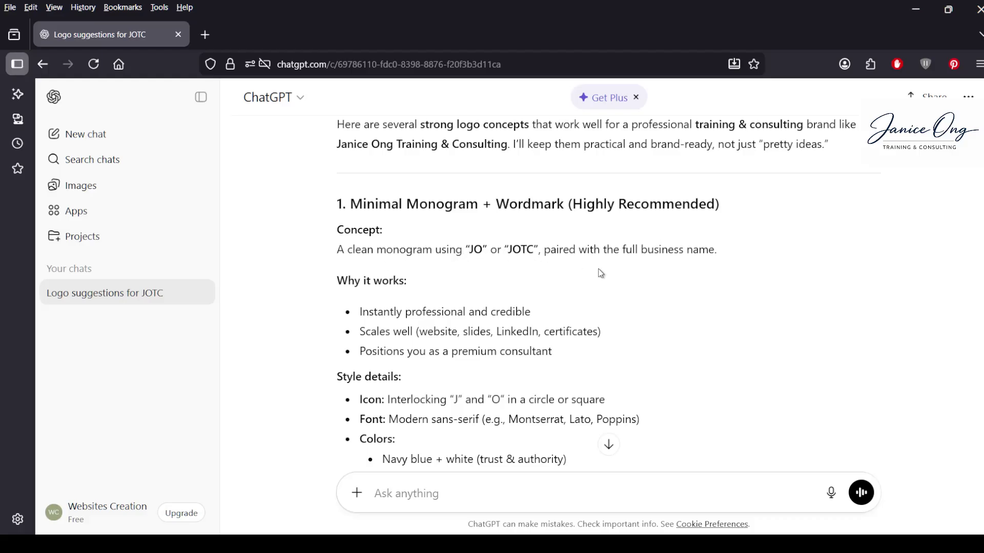
pyautogui.scroll(-2, 601, 272)
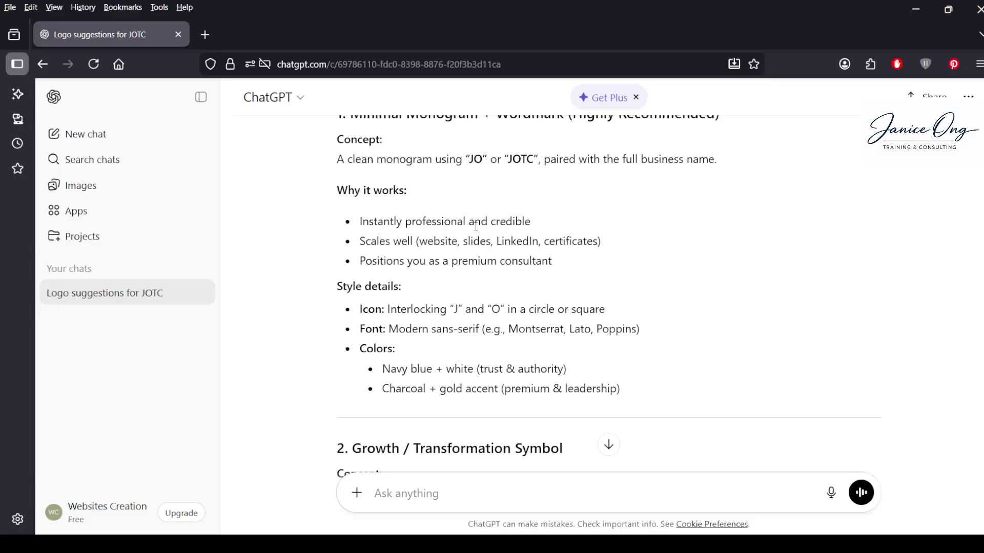
pyautogui.scroll(-2, 504, 291)
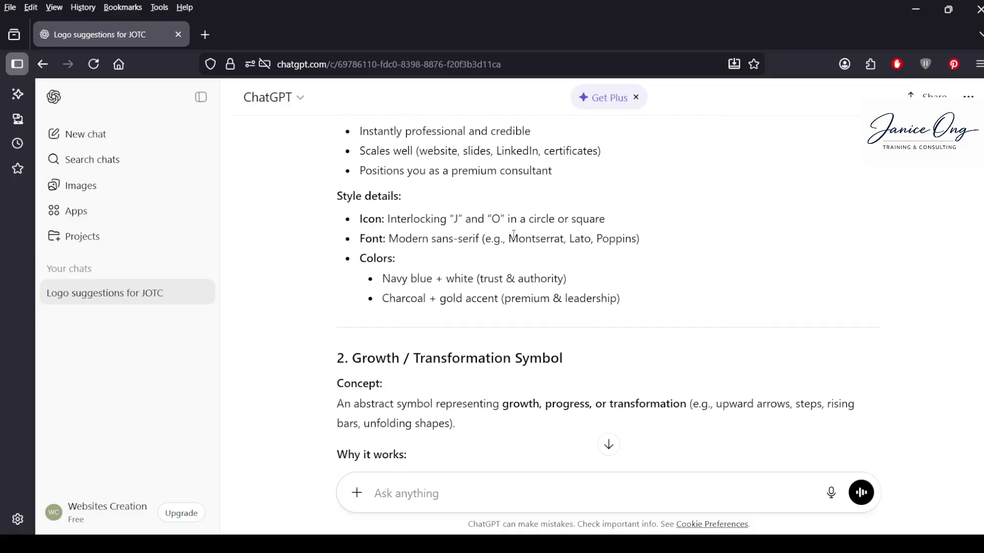
pyautogui.scroll(-2, 519, 253)
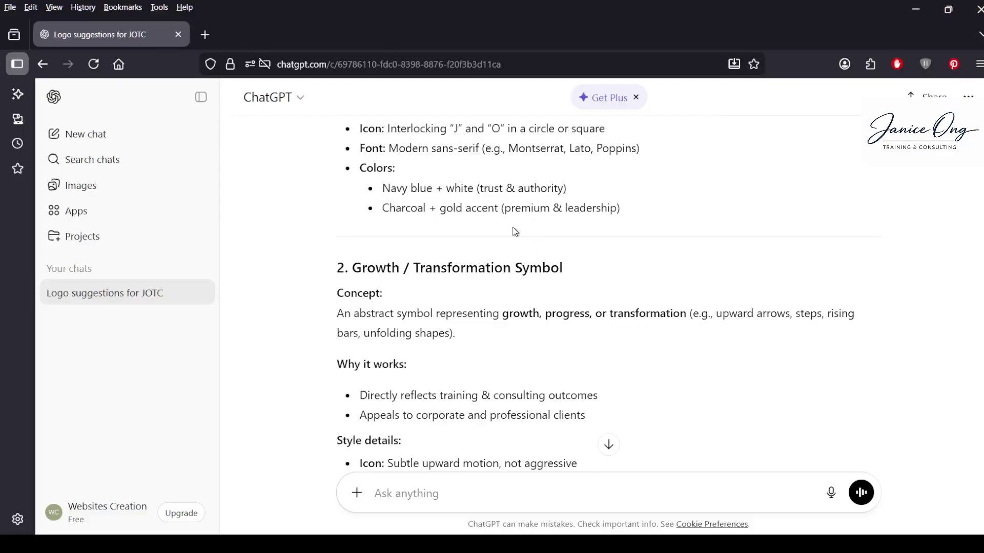
pyautogui.scroll(-2, 516, 235)
pyautogui.scroll(8, 517, 236)
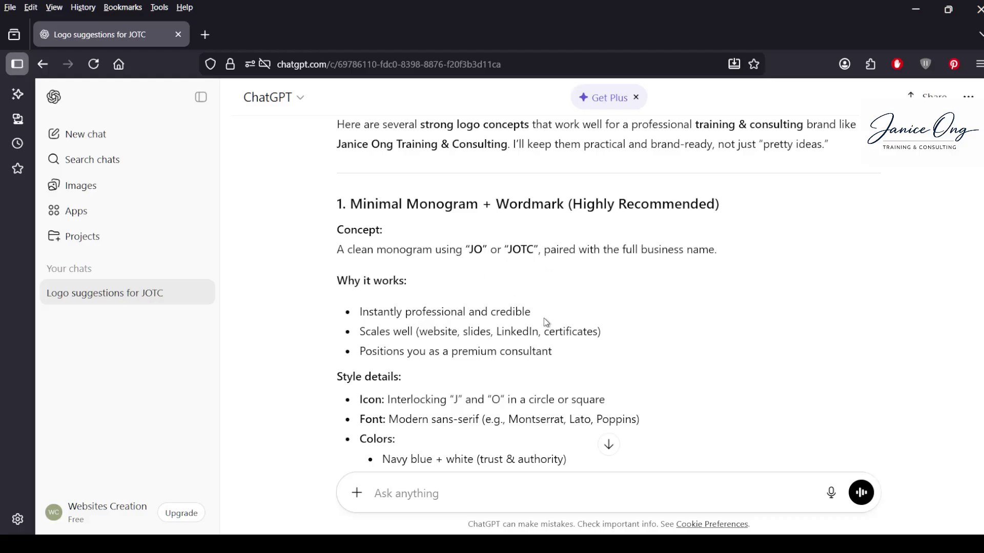
pyautogui.scroll(-4, 546, 320)
pyautogui.scroll(-2, 546, 322)
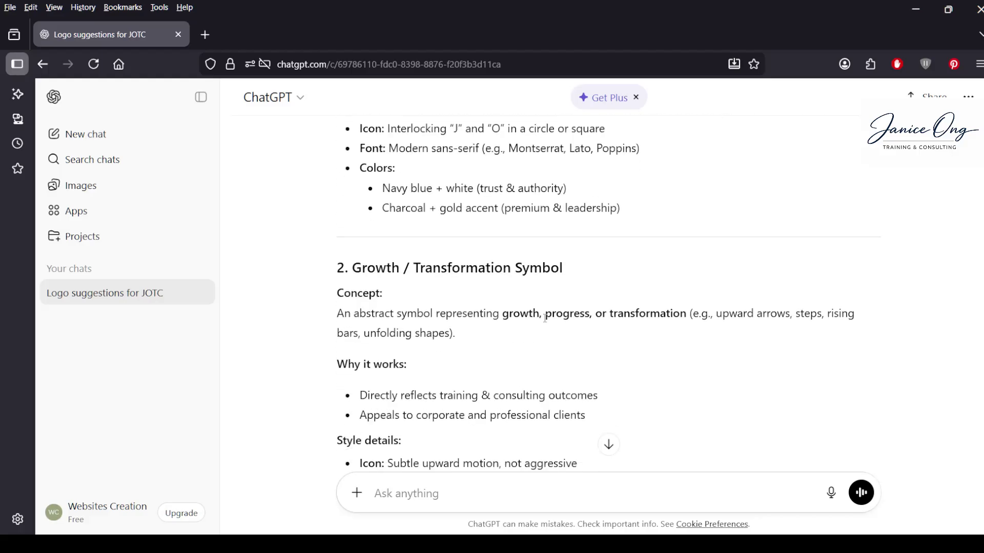
pyautogui.scroll(-2, 545, 317)
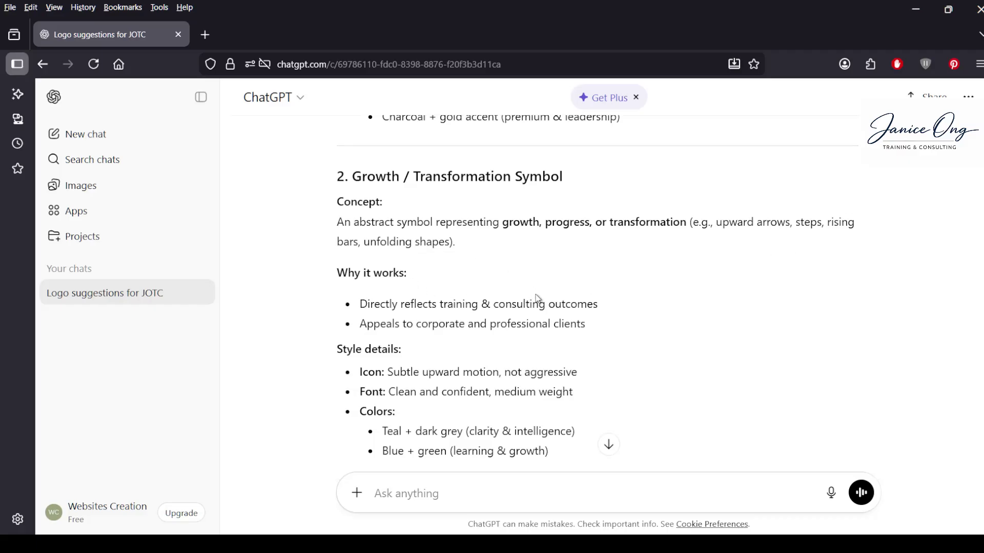
pyautogui.scroll(-2, 535, 300)
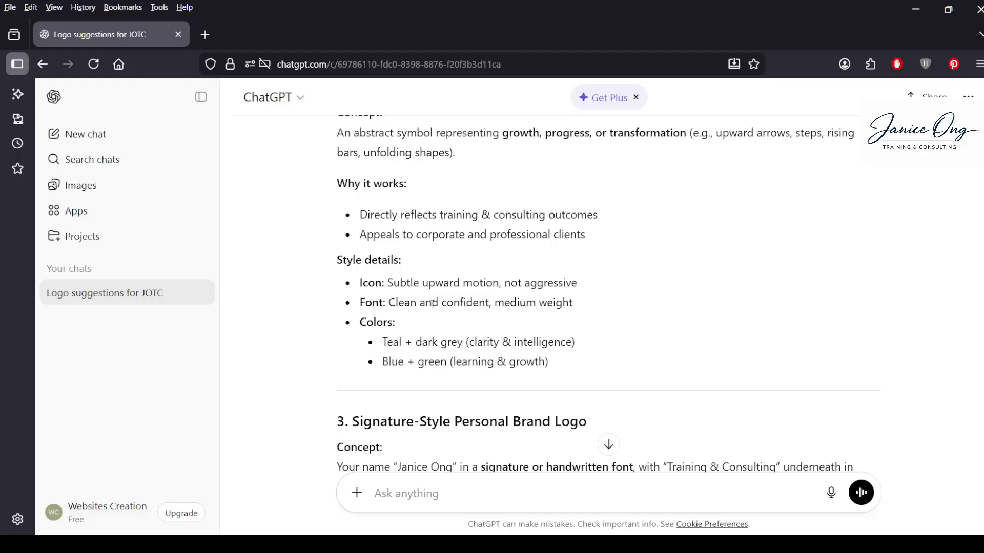
pyautogui.scroll(-2, 433, 304)
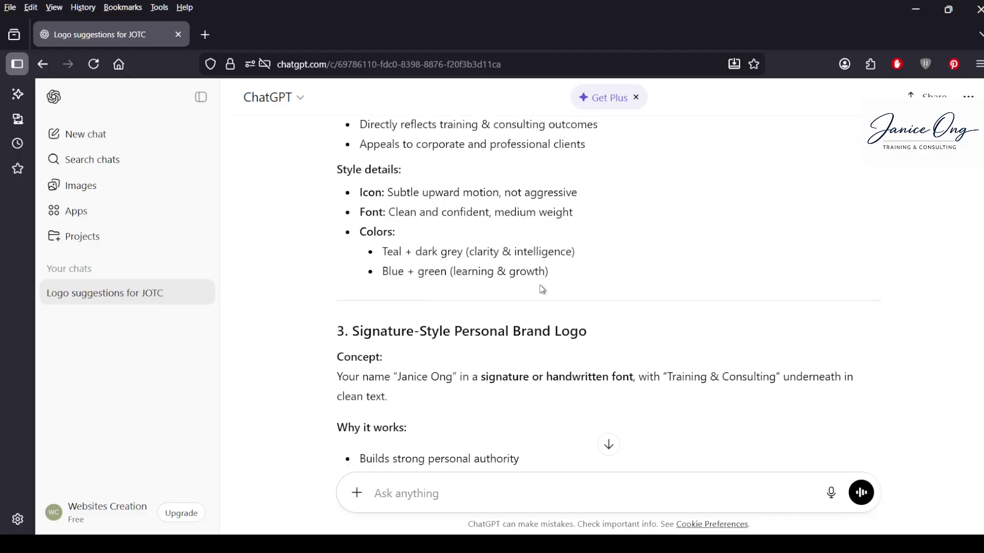
# Step: Review the signature-style personal brand logo and the abstract compass/path logo concepts, comparing their rationale, fonts and colors
pyautogui.scroll(-2, 494, 287)
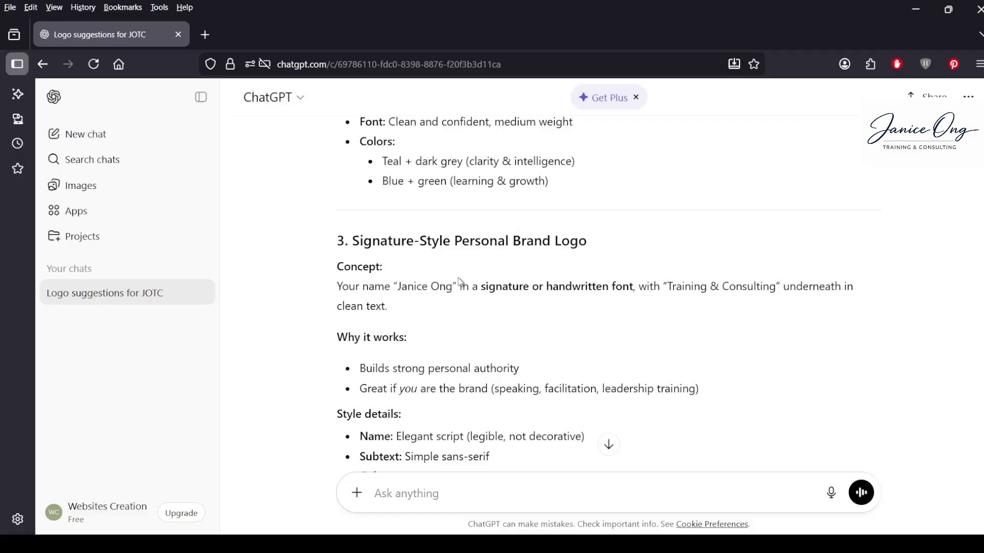
pyautogui.scroll(-2, 433, 301)
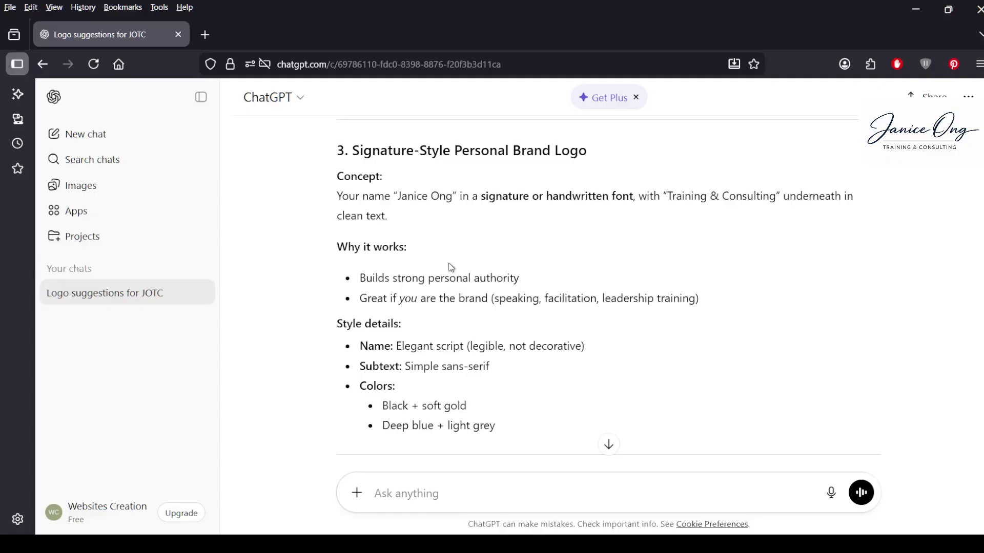
pyautogui.scroll(-3, 451, 267)
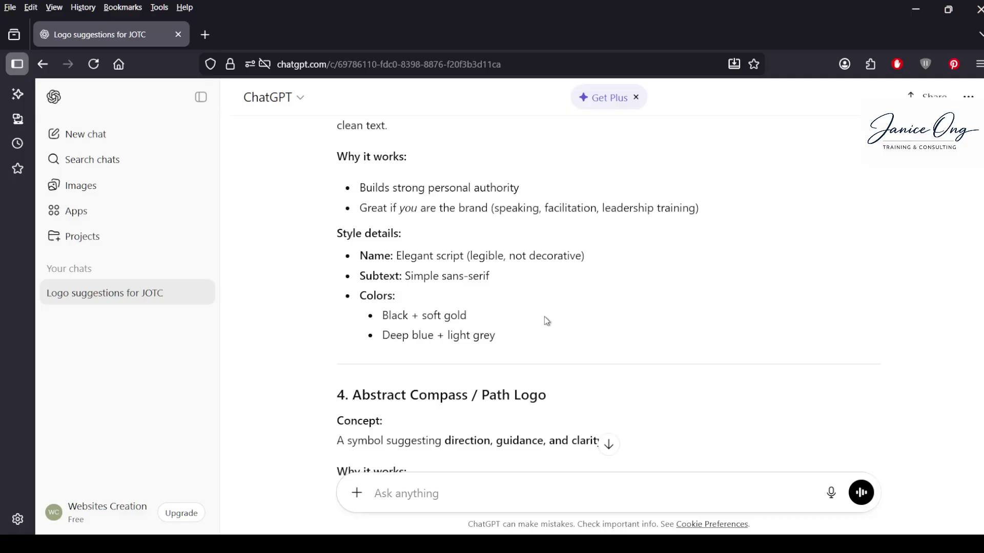
pyautogui.scroll(-2, 544, 315)
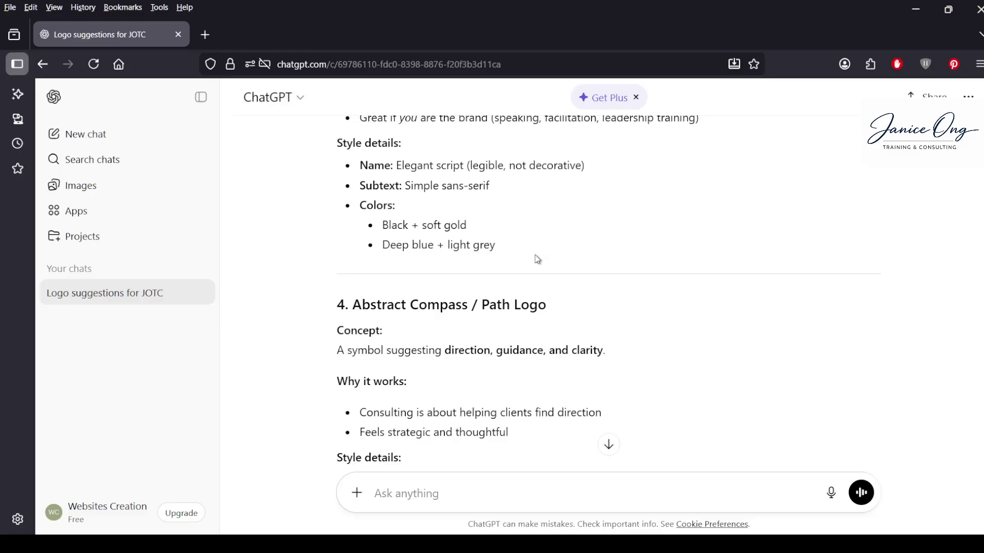
pyautogui.scroll(4, 536, 264)
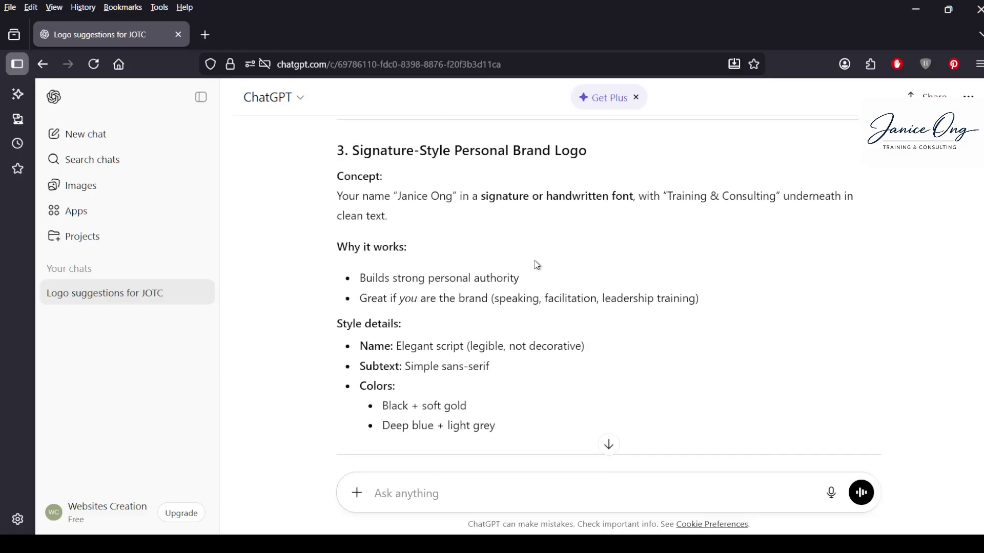
pyautogui.scroll(-2, 549, 276)
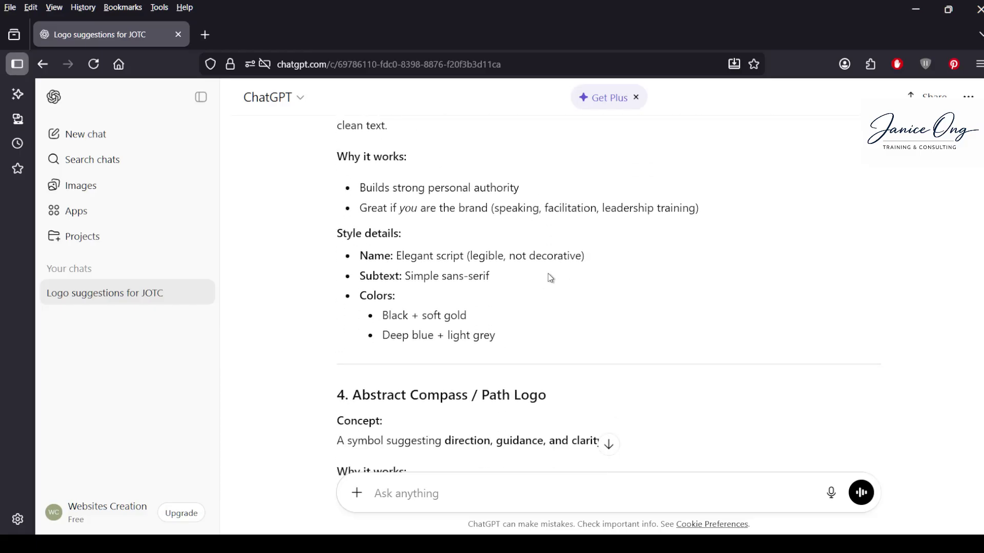
pyautogui.scroll(-6, 550, 278)
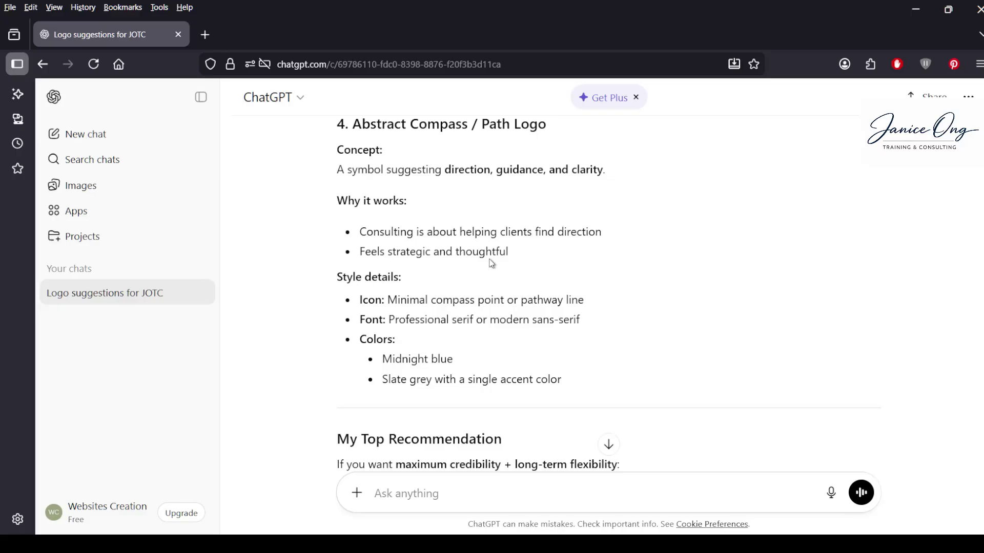
pyautogui.scroll(-2, 488, 237)
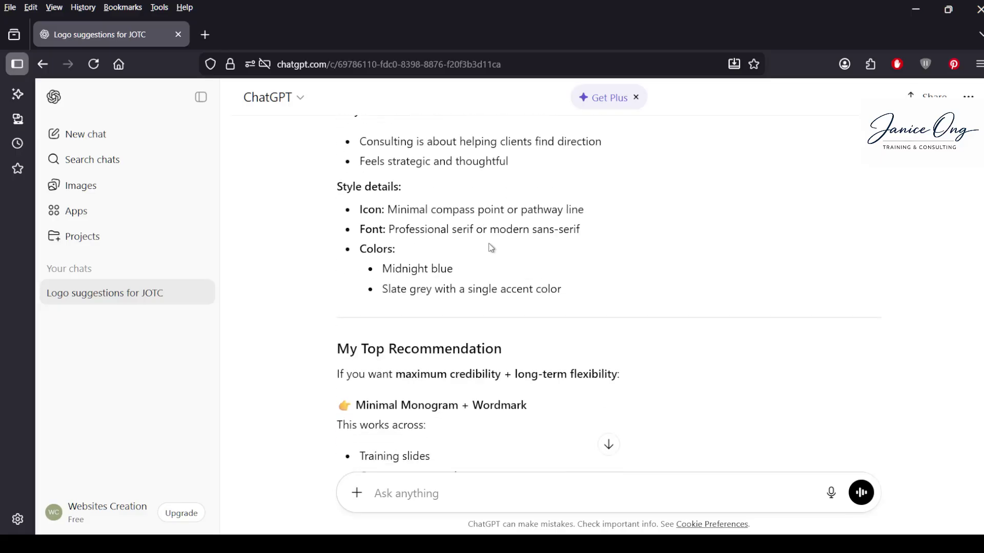
pyautogui.scroll(2, 492, 248)
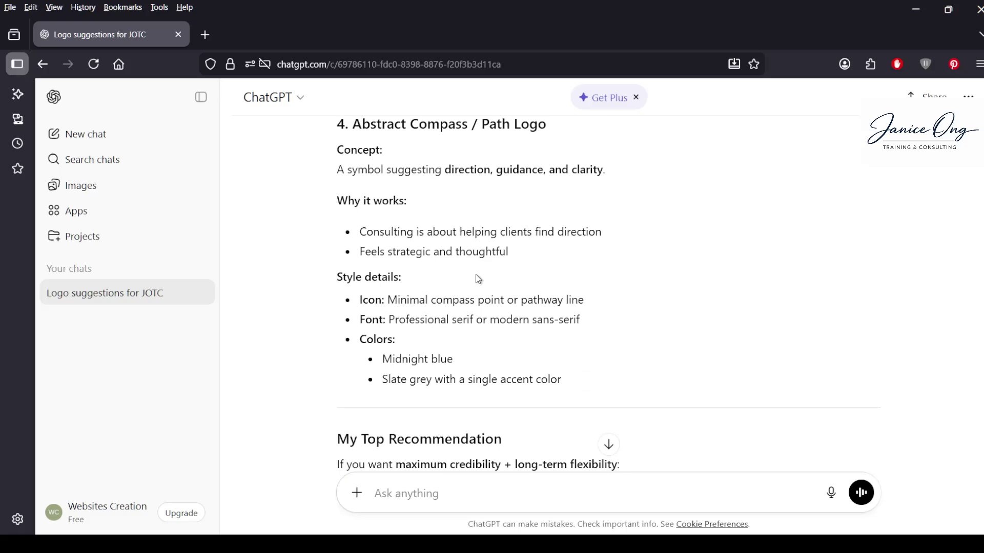
pyautogui.scroll(-2, 478, 268)
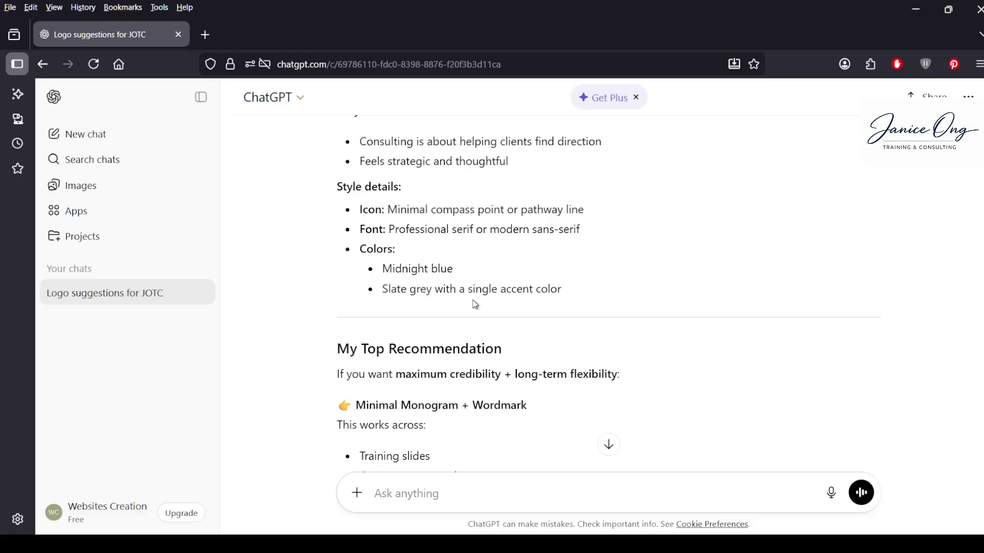
# Step: Examine the top logo recommendation, the further design help offered, and the questions about clients and branding preference
pyautogui.scroll(-3, 475, 304)
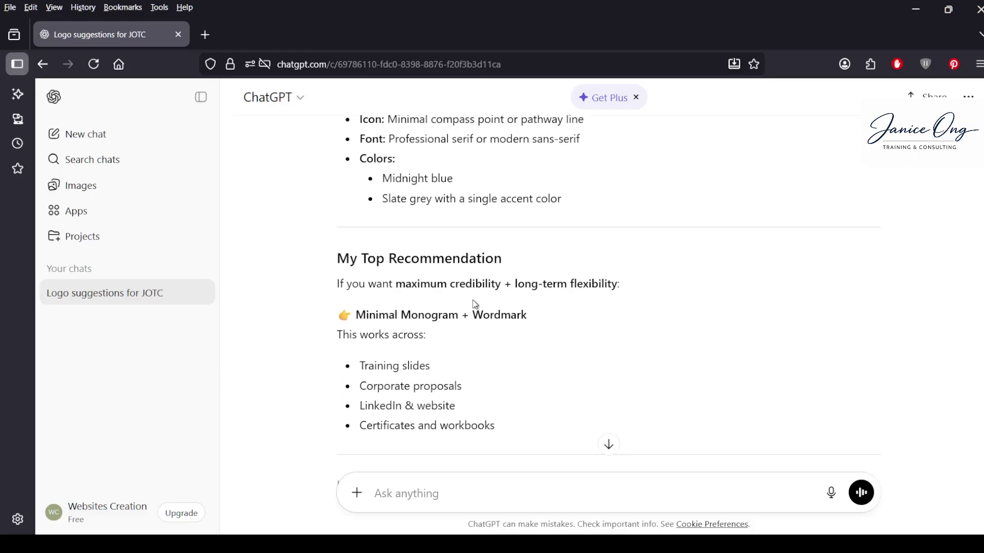
pyautogui.scroll(3, 475, 304)
pyautogui.scroll(-3, 475, 304)
pyautogui.scroll(-3, 475, 304)
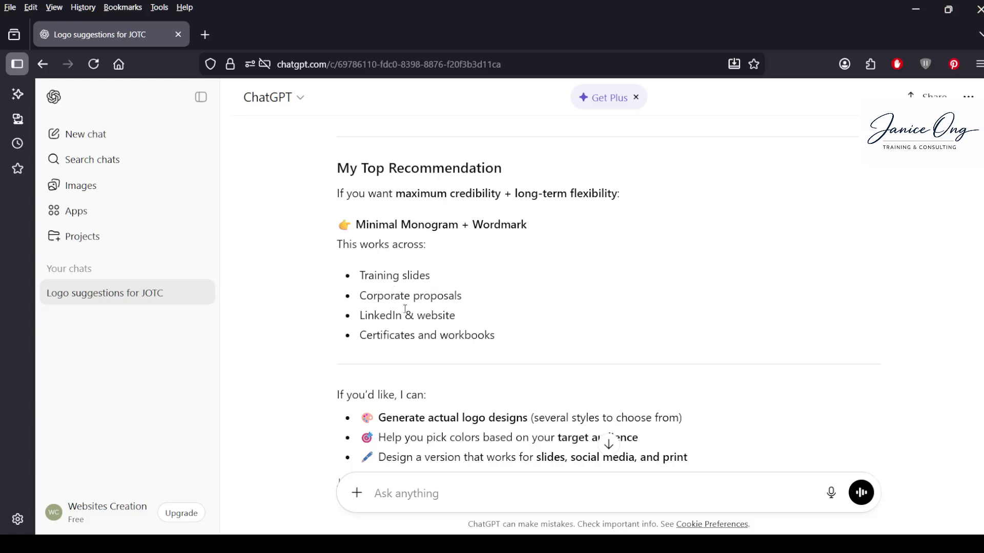
pyautogui.scroll(-2, 421, 341)
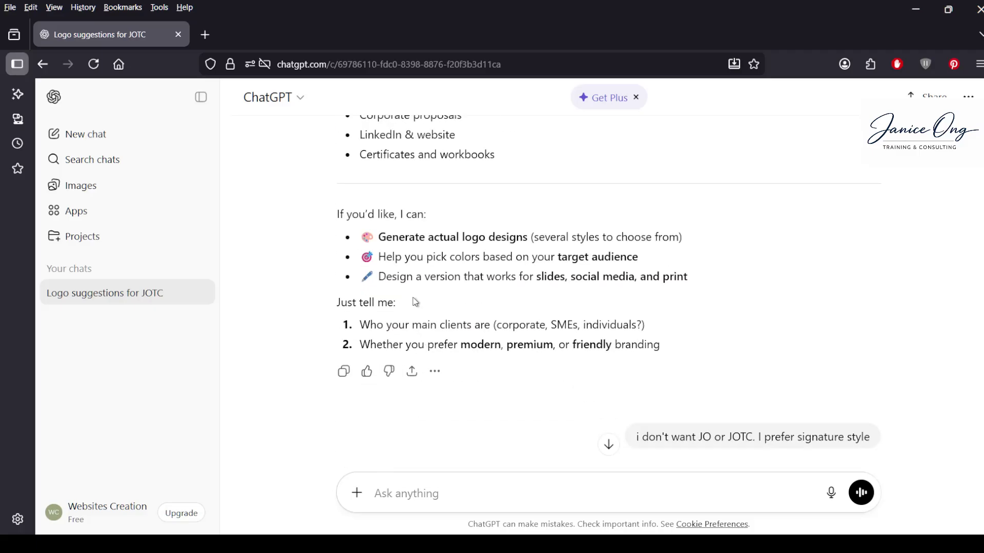
pyautogui.scroll(1, 419, 264)
pyautogui.scroll(-1, 420, 266)
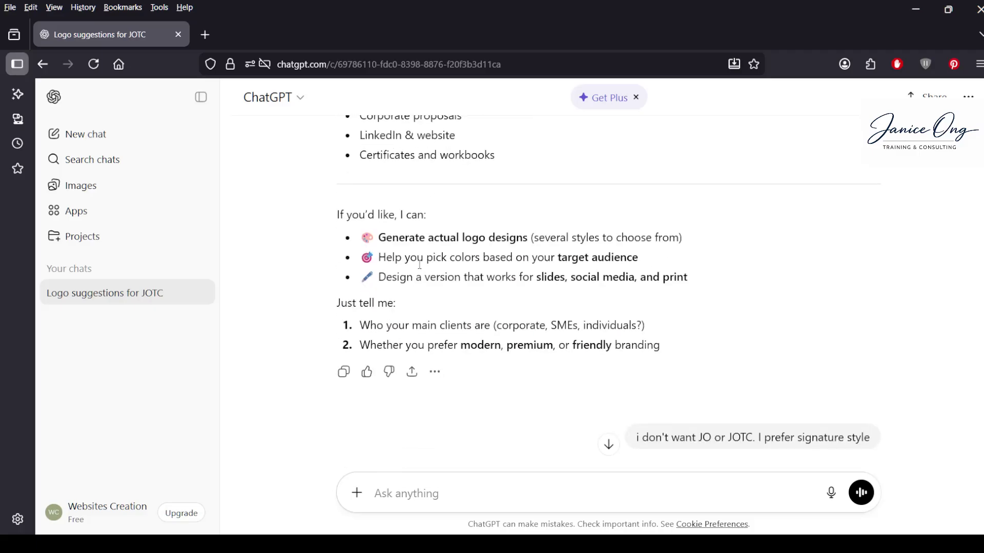
pyautogui.scroll(1, 422, 269)
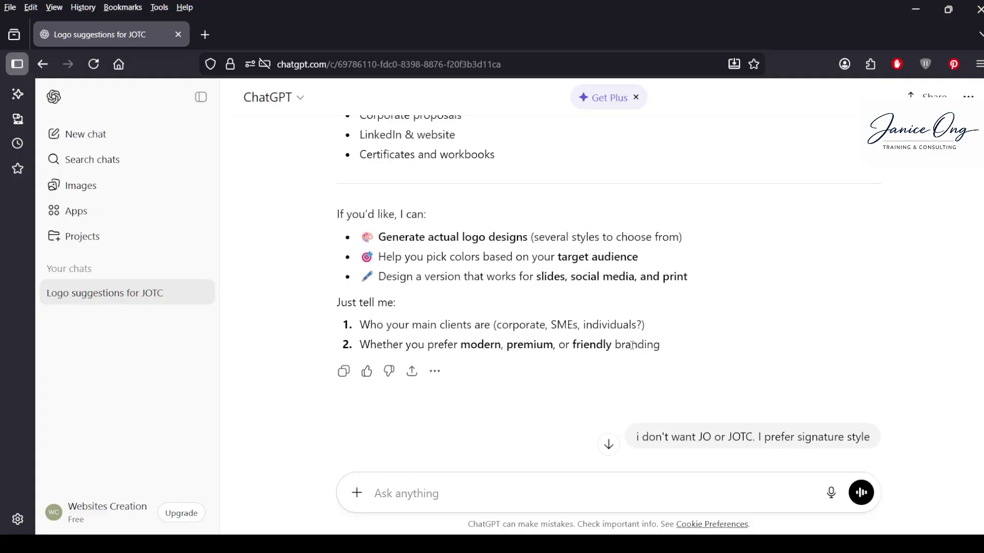
pyautogui.scroll(-2, 635, 349)
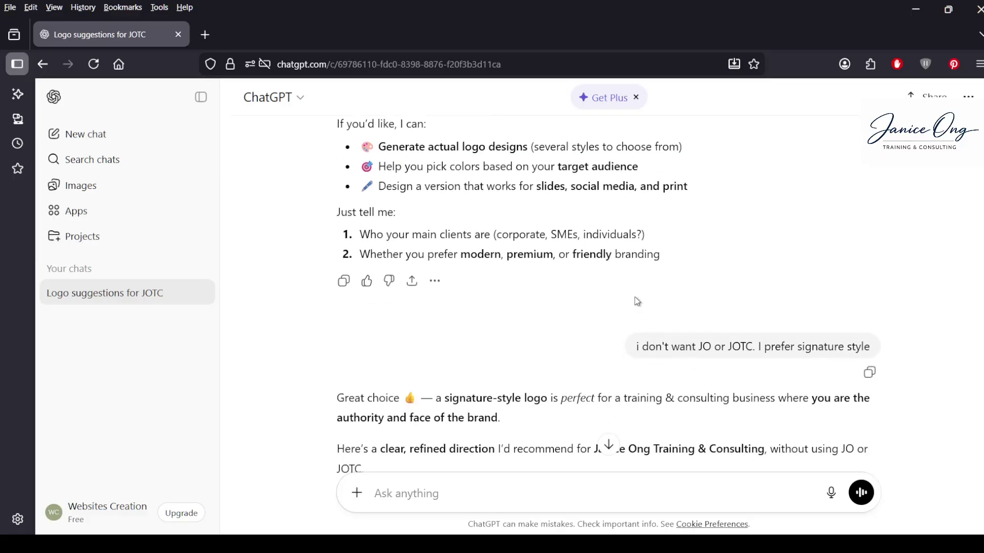
pyautogui.scroll(8, 613, 285)
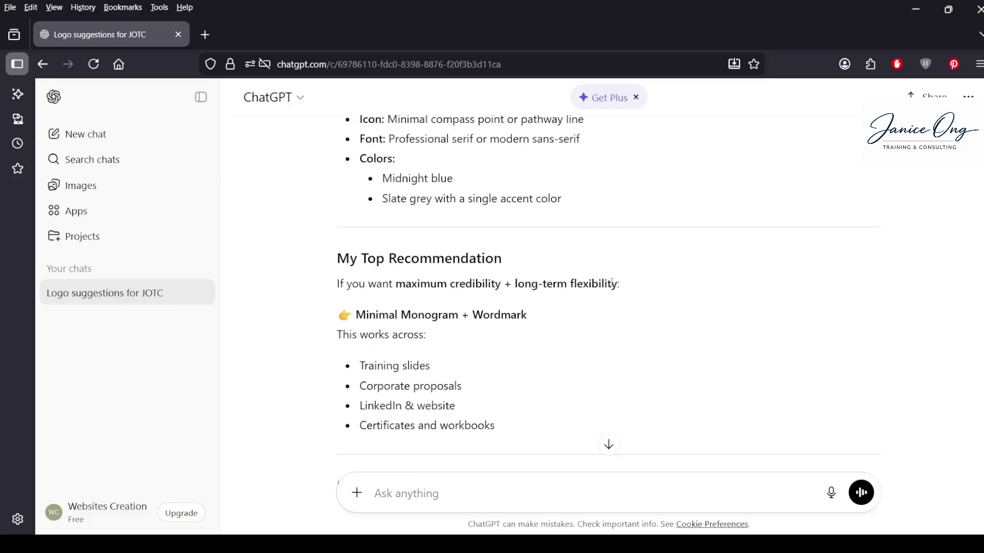
pyautogui.scroll(-6, 614, 287)
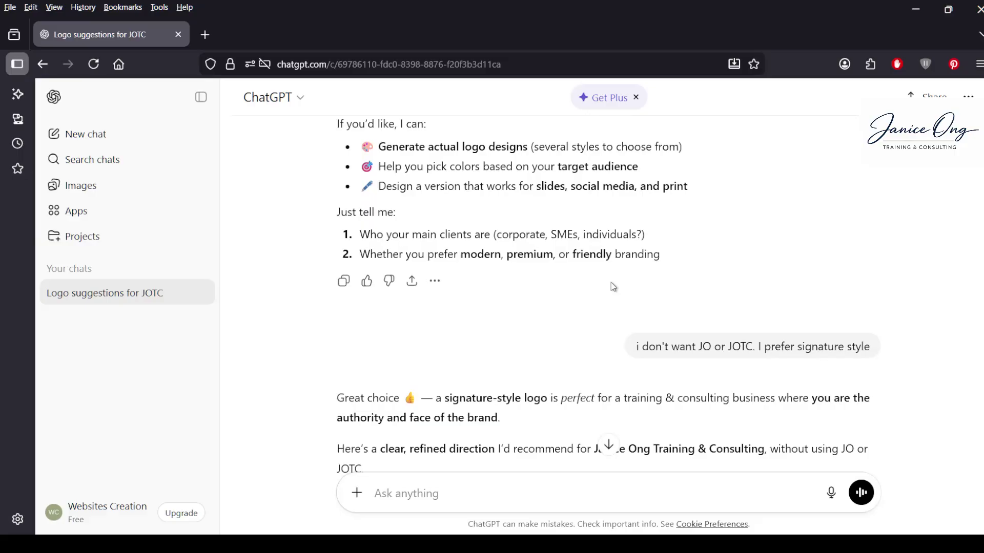
# Step: Read the reply to the signature-style request, covering the primary logo concept, its structure and the font style guidance
pyautogui.scroll(-2, 612, 282)
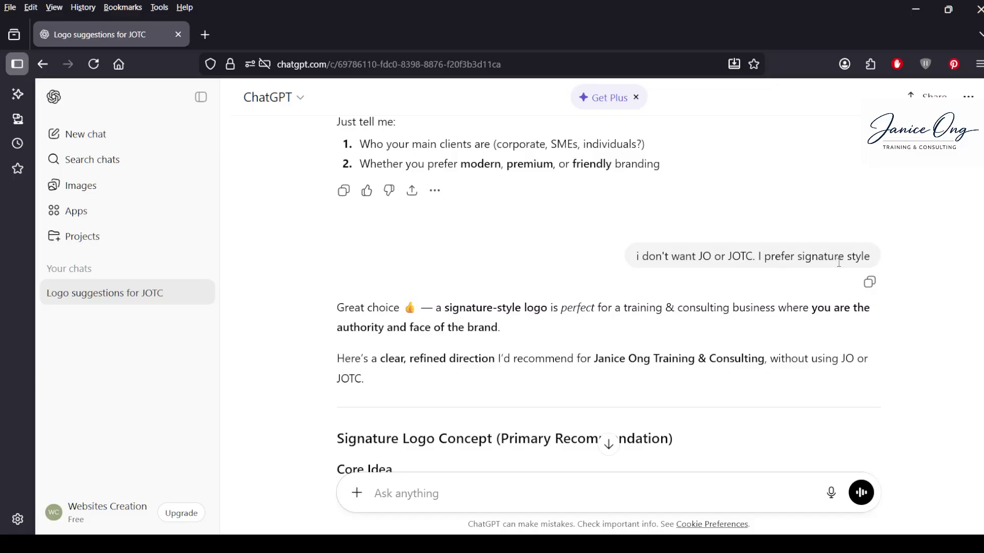
pyautogui.scroll(-2, 688, 288)
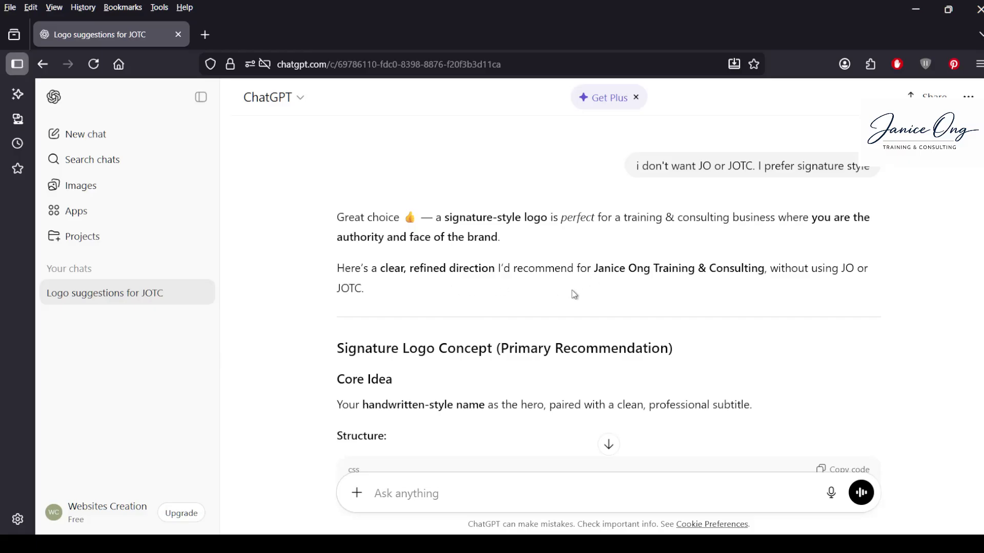
pyautogui.scroll(-2, 573, 293)
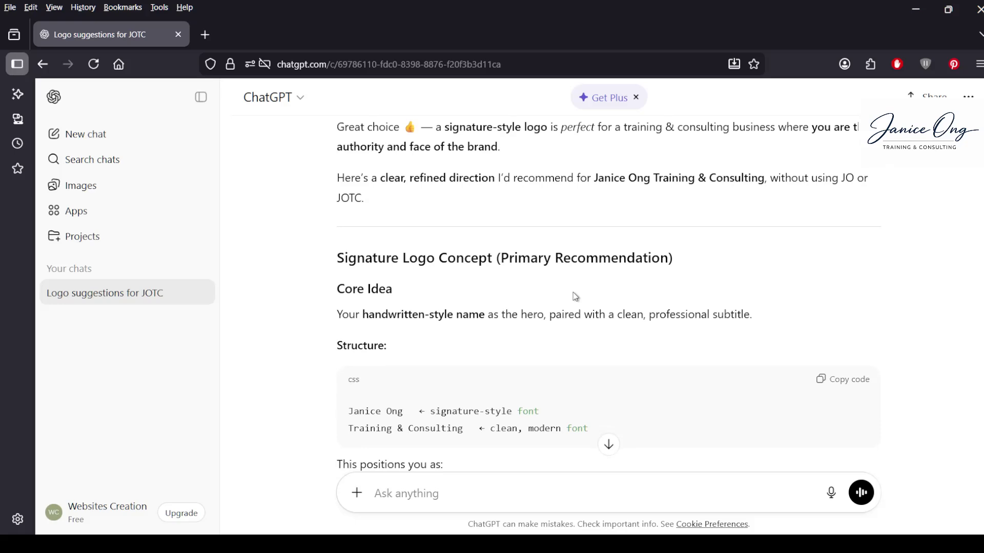
pyautogui.scroll(-2, 575, 296)
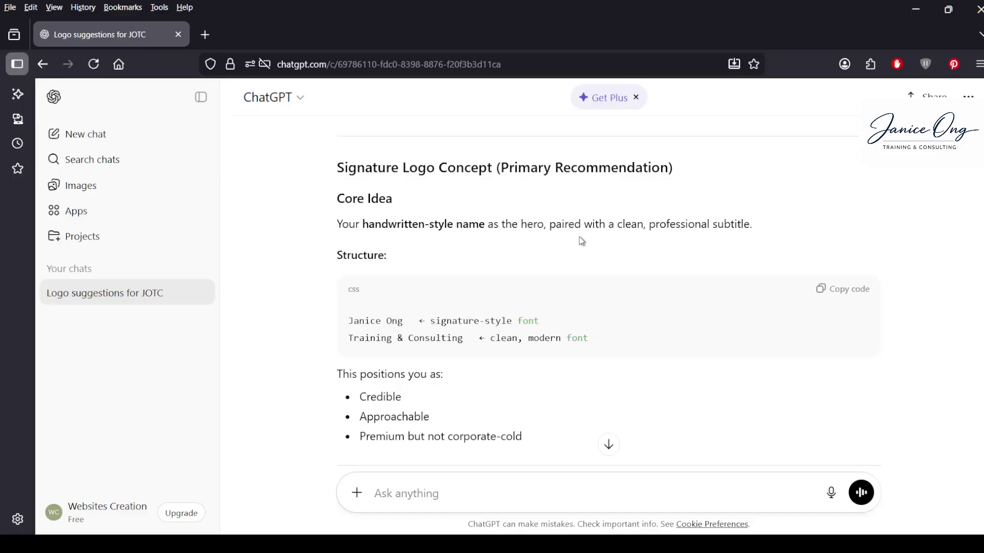
pyautogui.scroll(-2, 690, 266)
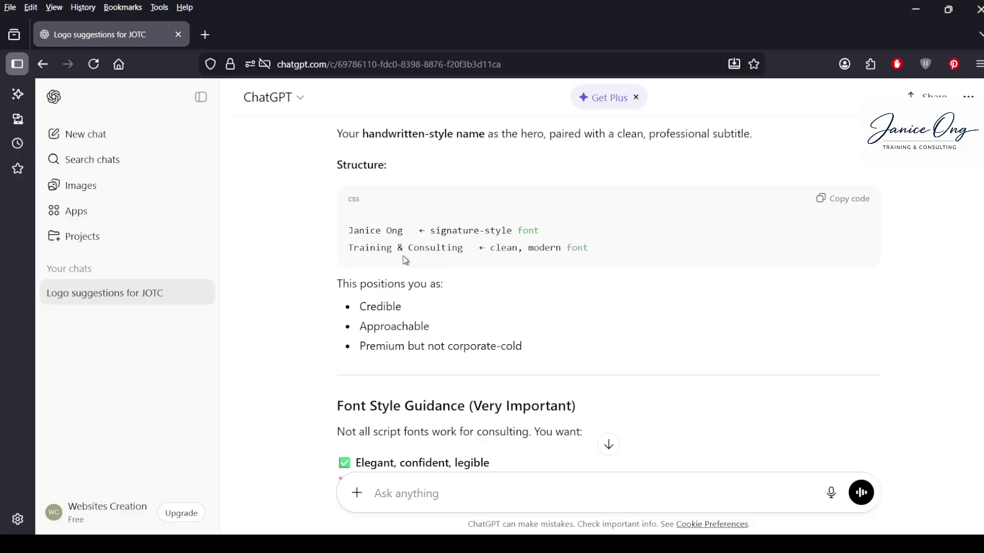
pyautogui.scroll(-3, 528, 312)
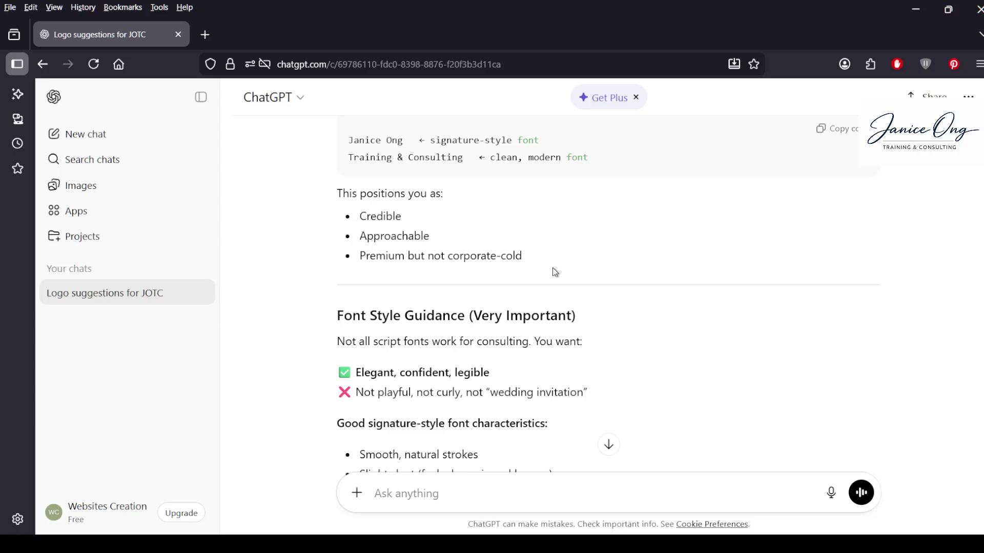
pyautogui.scroll(-2, 553, 272)
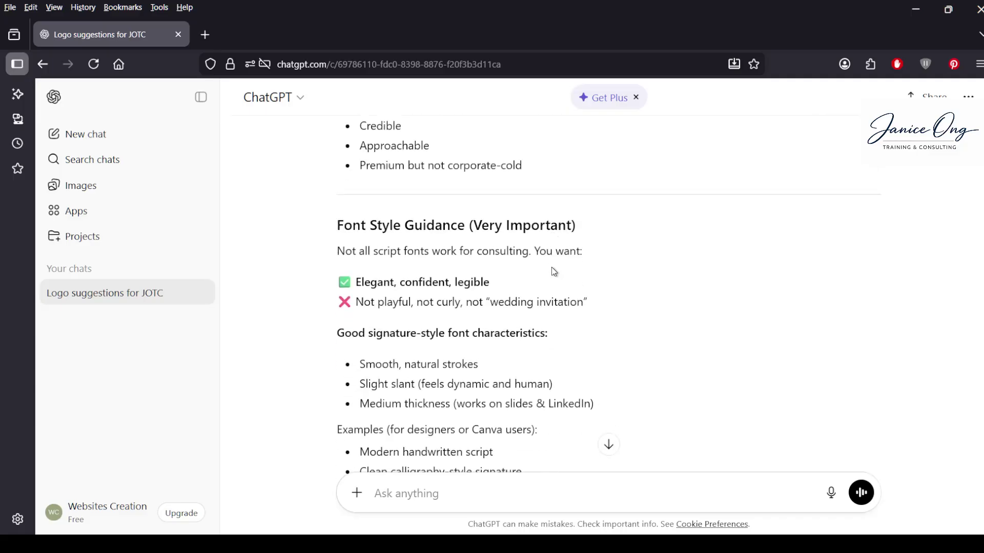
pyautogui.scroll(-2, 553, 271)
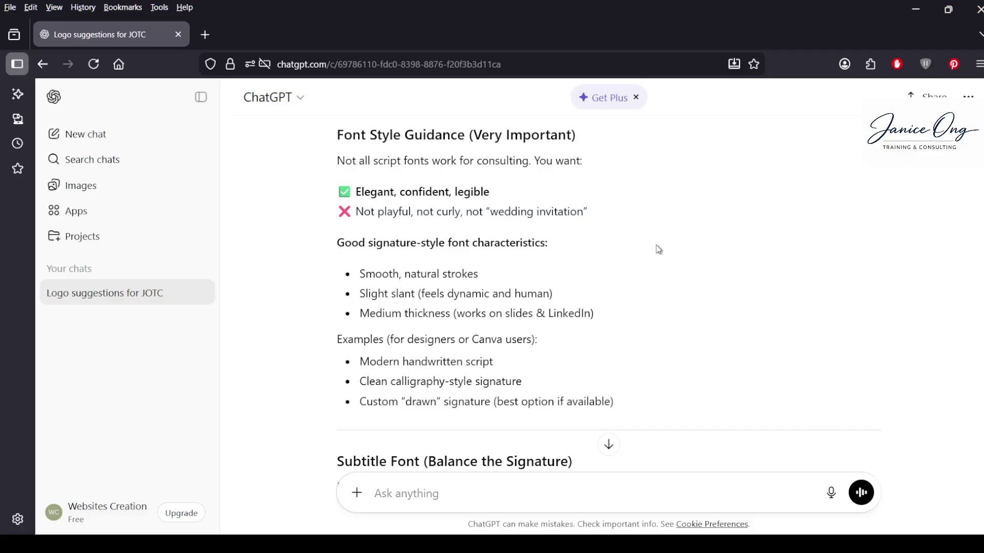
# Step: Read the signature-style font characteristics and the subtitle font guidance for the Training & Consulting line
pyautogui.scroll(-3, 658, 250)
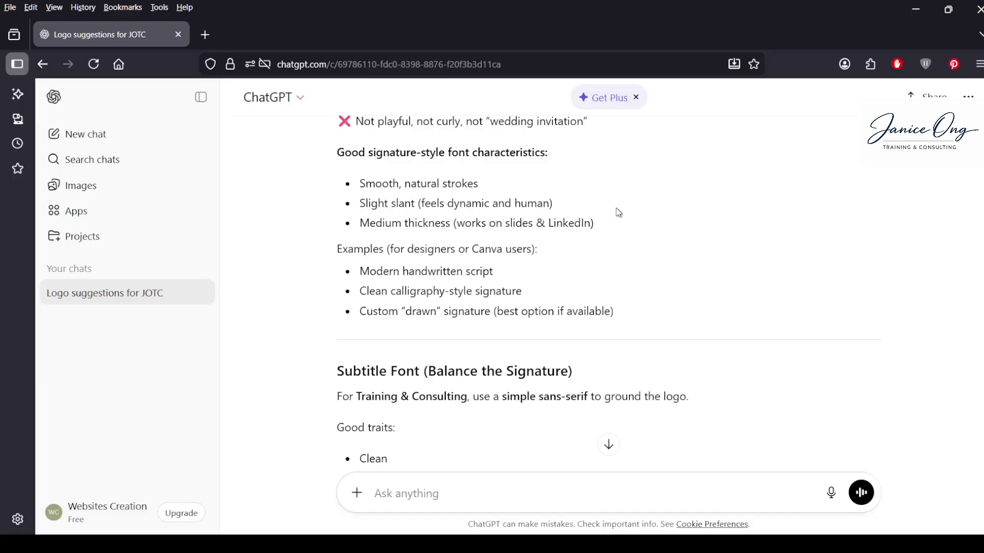
pyautogui.scroll(-2, 669, 276)
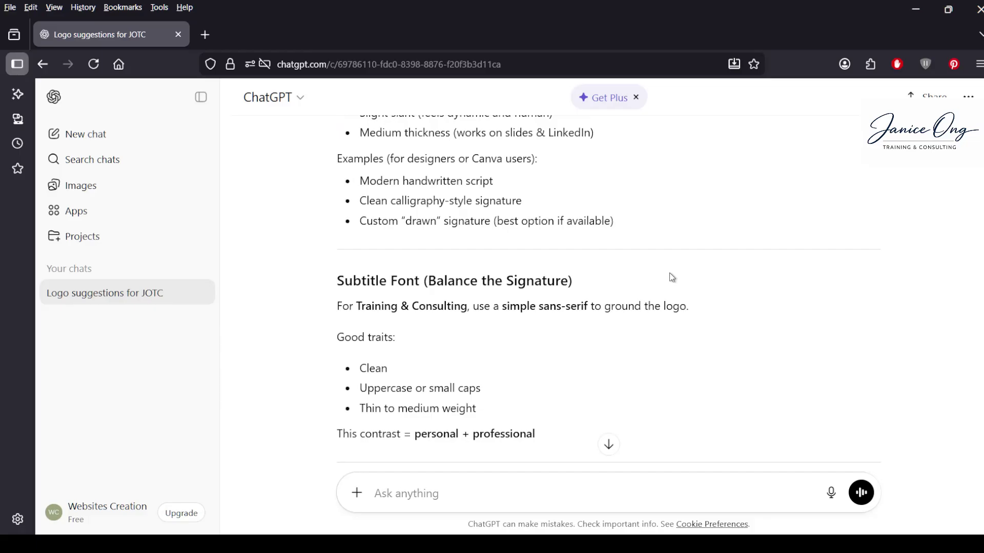
pyautogui.scroll(-2, 672, 277)
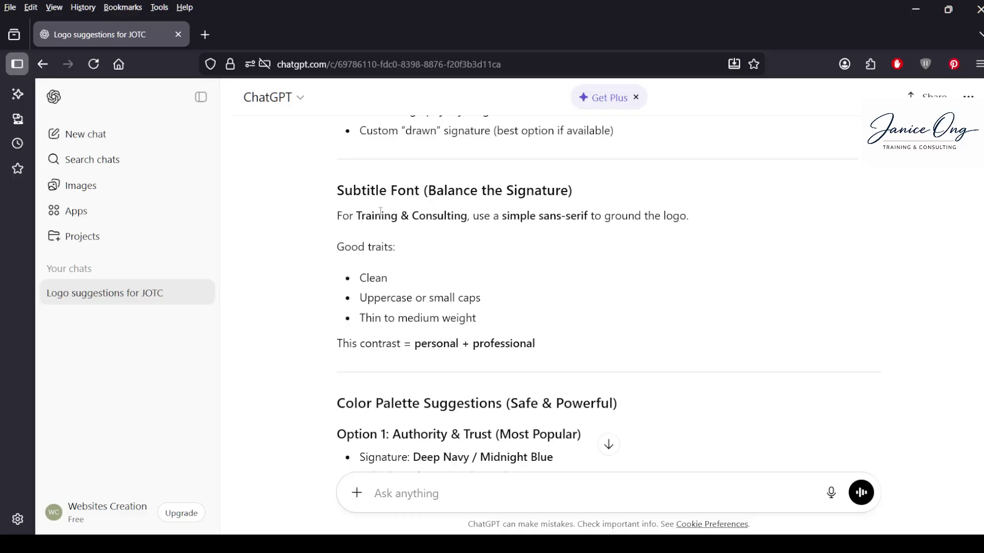
pyautogui.scroll(-2, 438, 302)
pyautogui.scroll(2, 437, 305)
pyautogui.scroll(2, 588, 297)
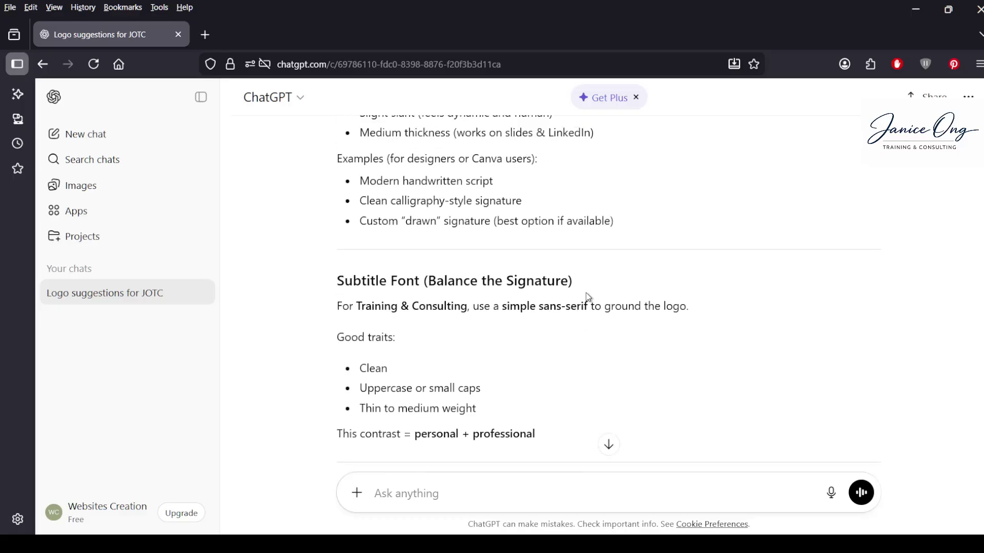
pyautogui.scroll(2, 588, 298)
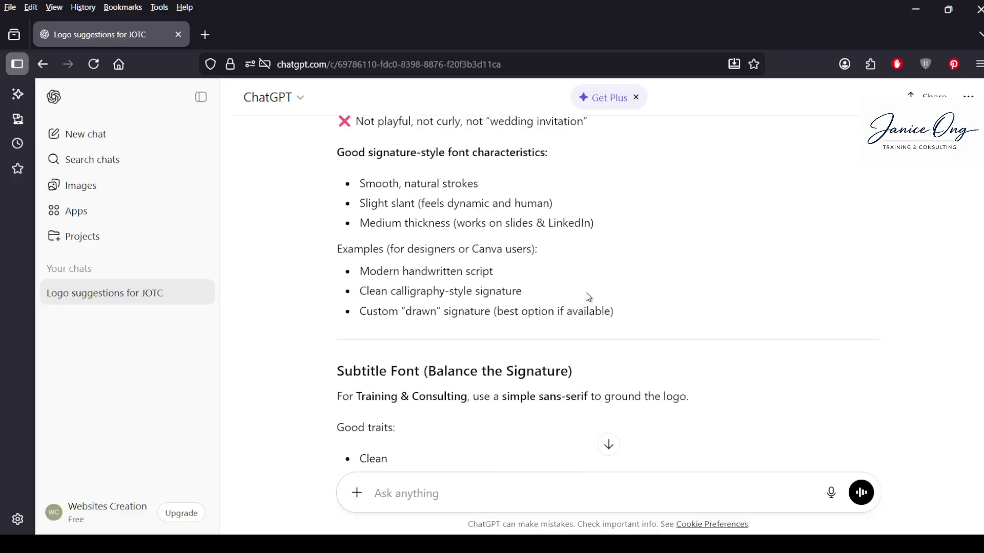
# Step: Compare the three color palette suggestions for the signature and subtitle, including the advice on bright colors
pyautogui.scroll(-5, 588, 297)
pyautogui.scroll(-1, 589, 297)
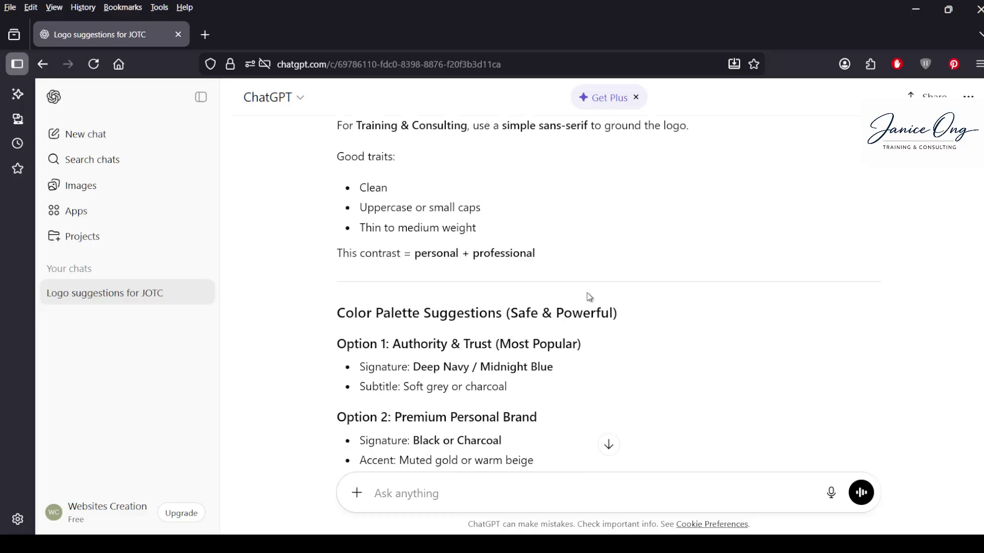
pyautogui.scroll(-2, 589, 297)
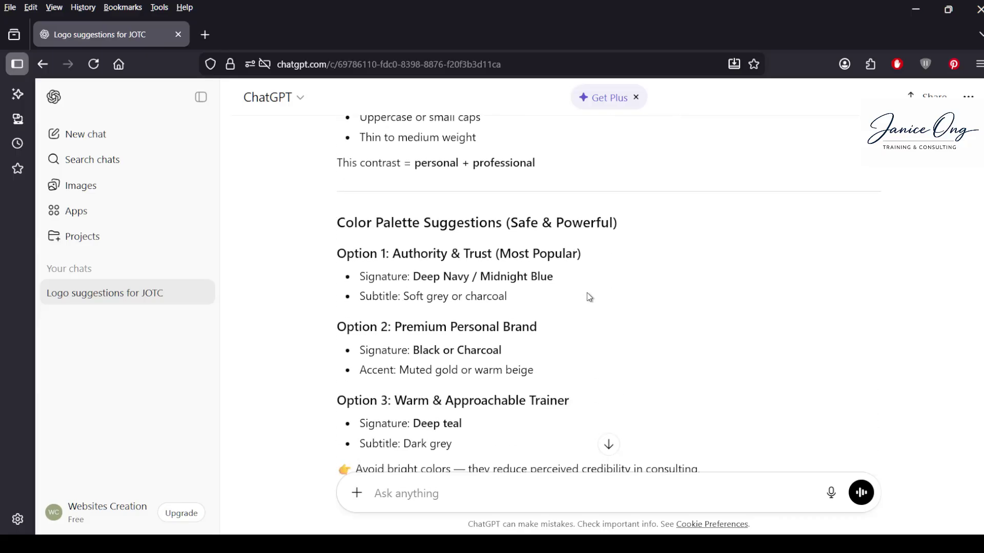
pyautogui.scroll(-2, 589, 297)
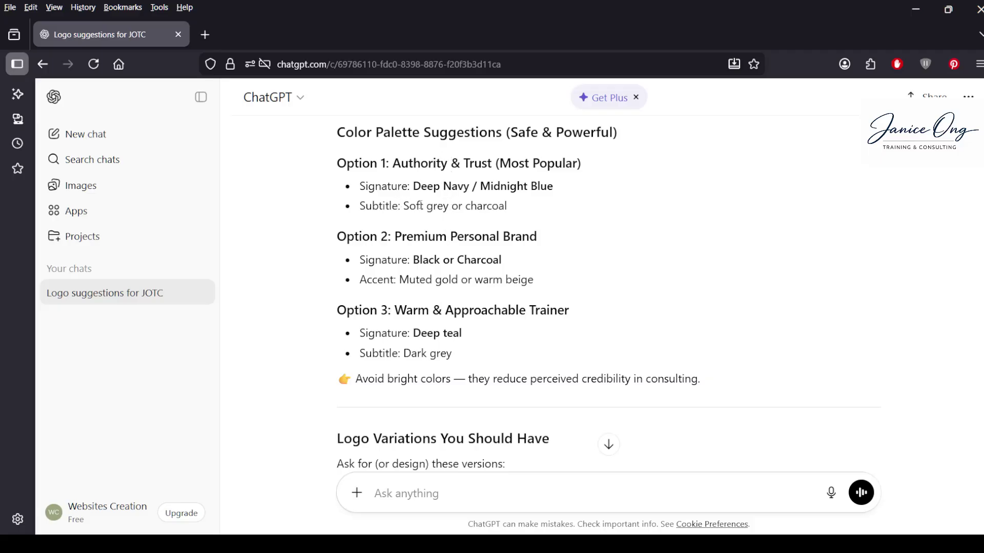
pyautogui.scroll(-4, 430, 341)
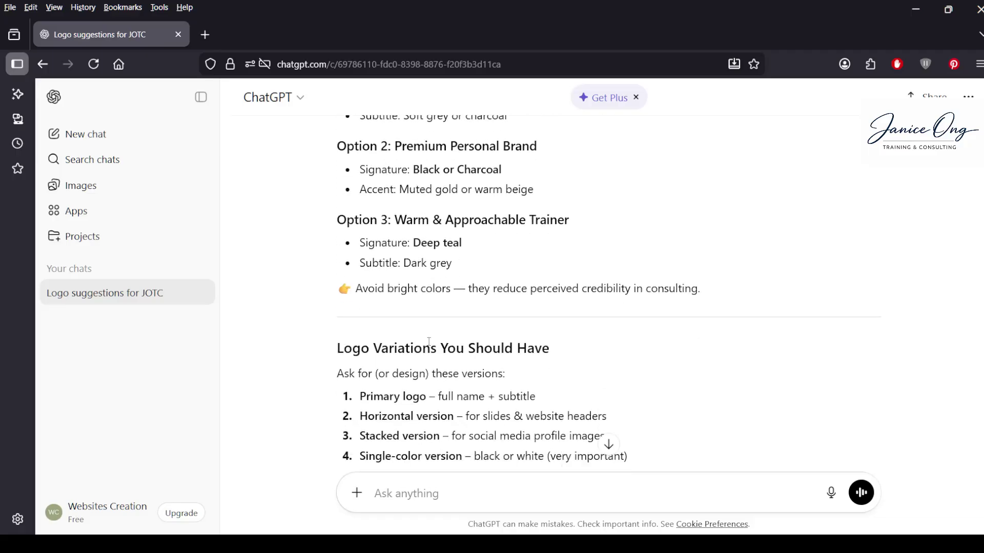
pyautogui.scroll(4, 429, 342)
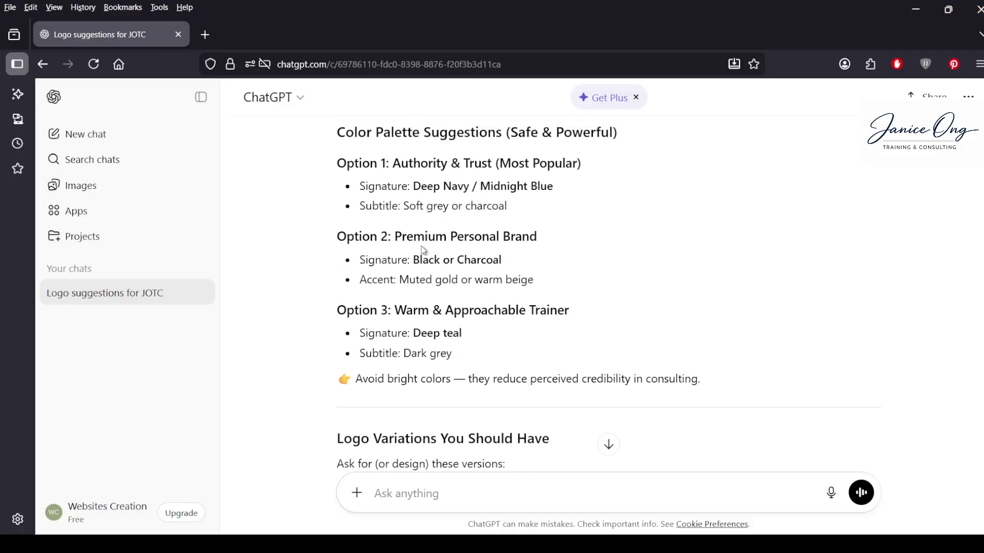
pyautogui.scroll(-2, 431, 306)
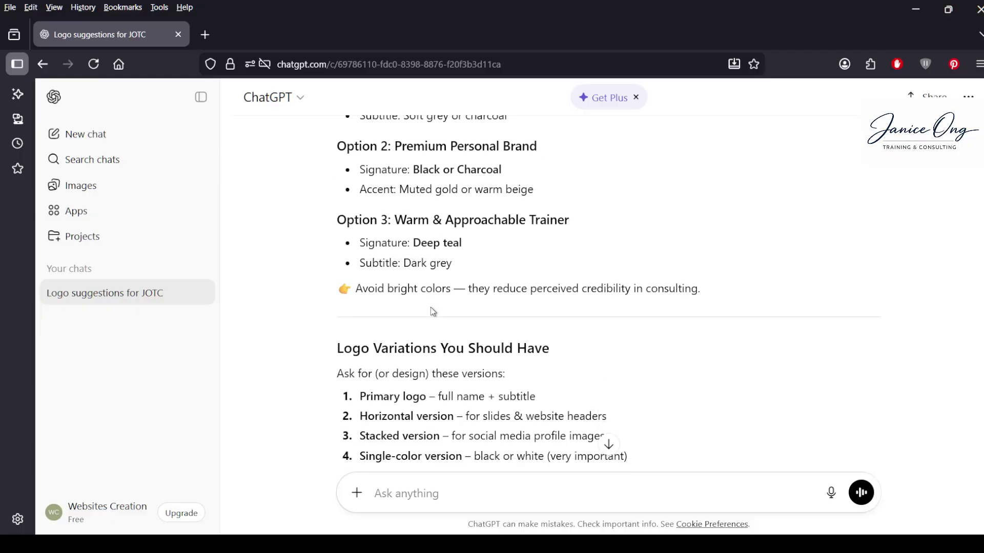
# Step: Review the recommended logo variations and intended uses, through to the closing question about signature style preference
pyautogui.scroll(-2, 435, 314)
pyautogui.scroll(-2, 437, 315)
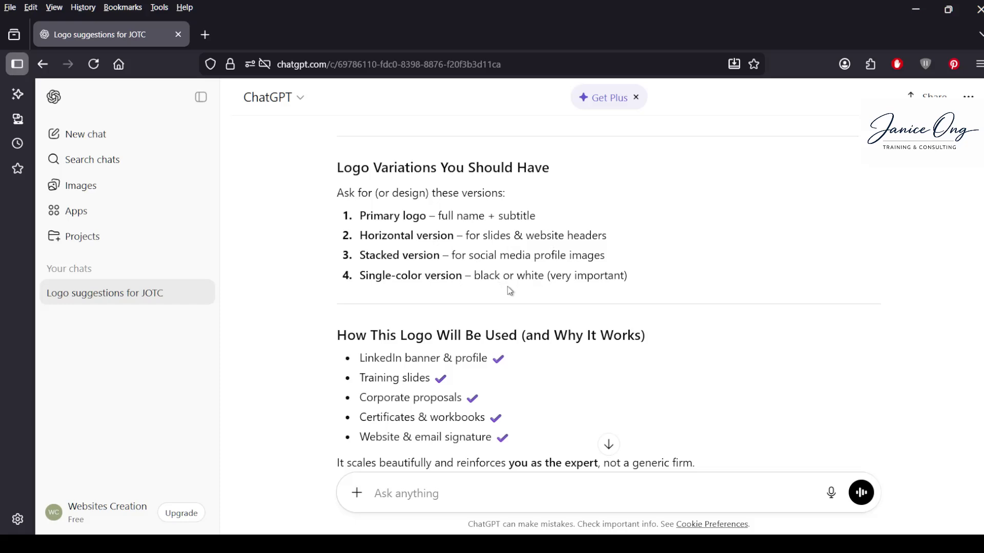
pyautogui.scroll(-2, 509, 291)
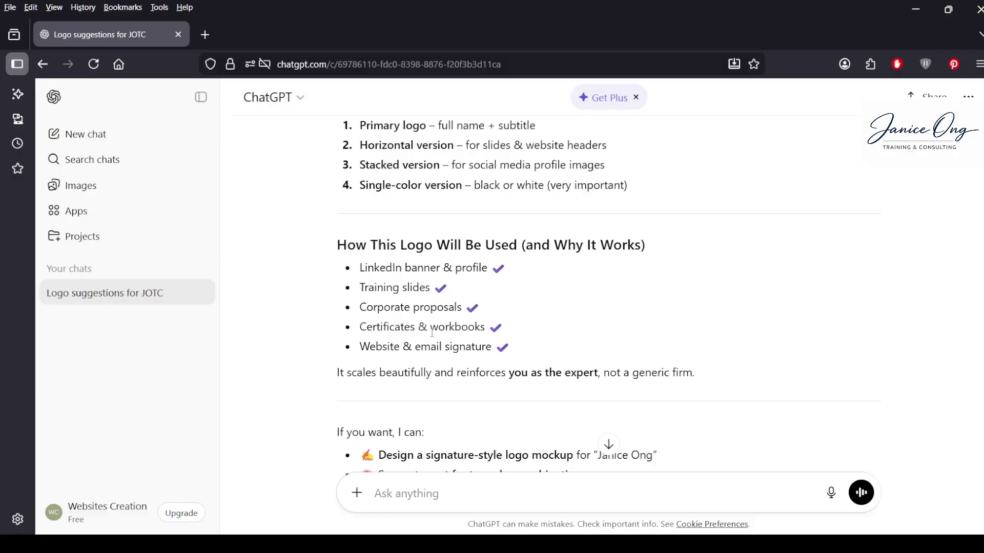
pyautogui.scroll(-2, 431, 328)
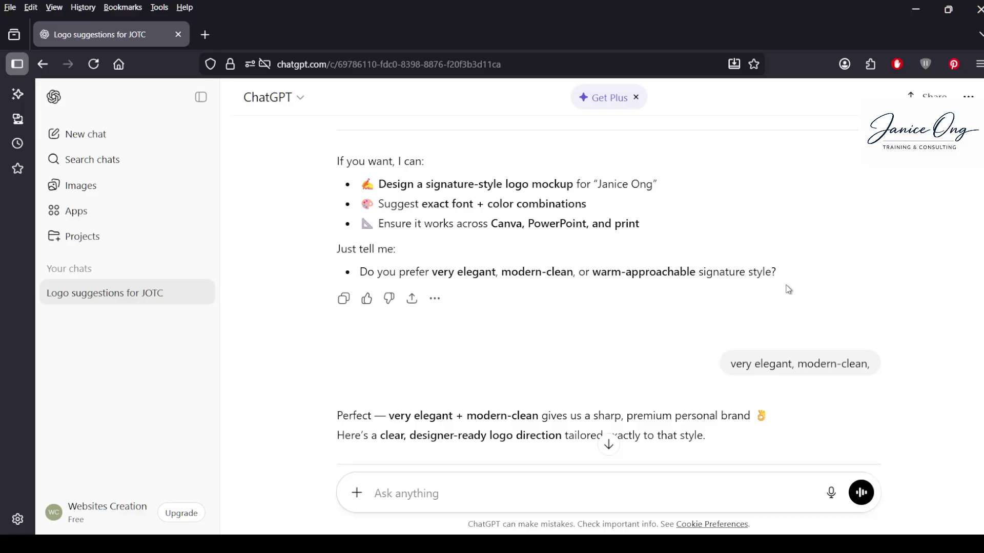
# Step: Read the reply to the "very elegant, modern-clean" preference, covering the final logo direction and recommended logo structure
pyautogui.scroll(-2, 784, 283)
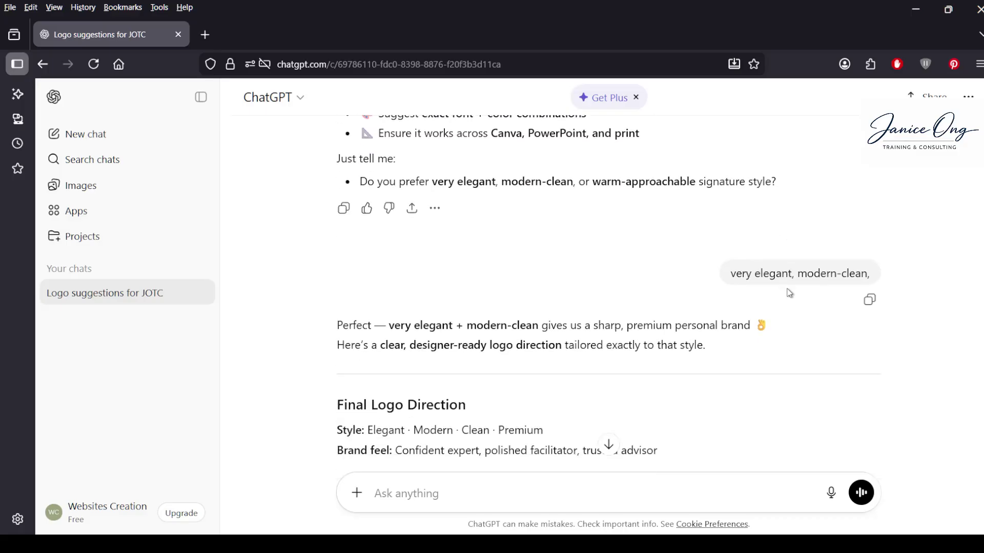
pyautogui.scroll(-2, 789, 293)
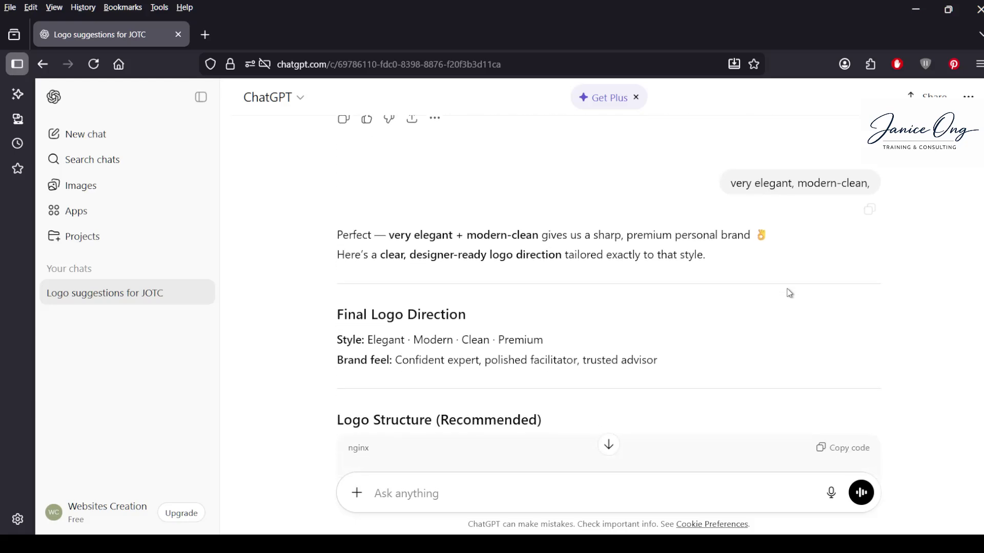
pyautogui.scroll(-2, 789, 293)
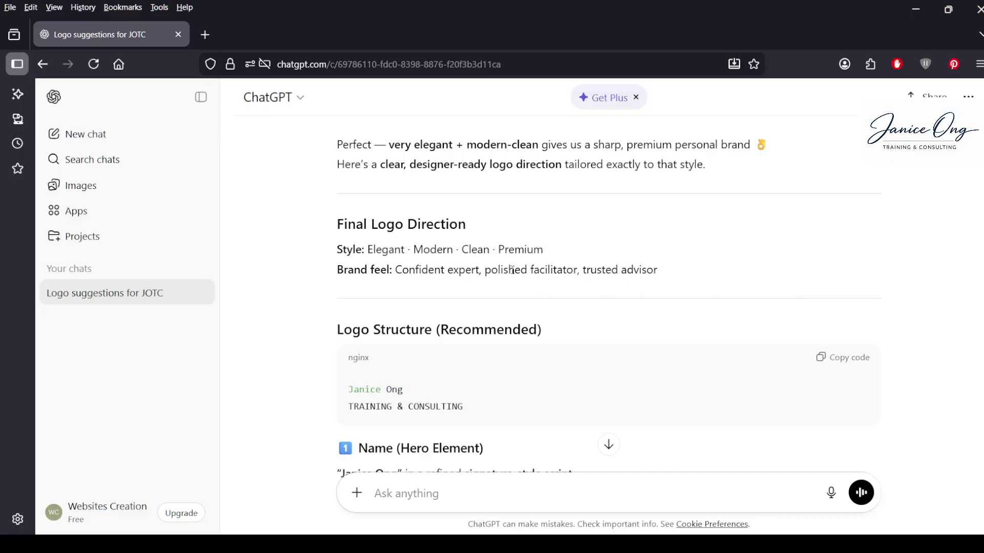
pyautogui.scroll(-2, 560, 294)
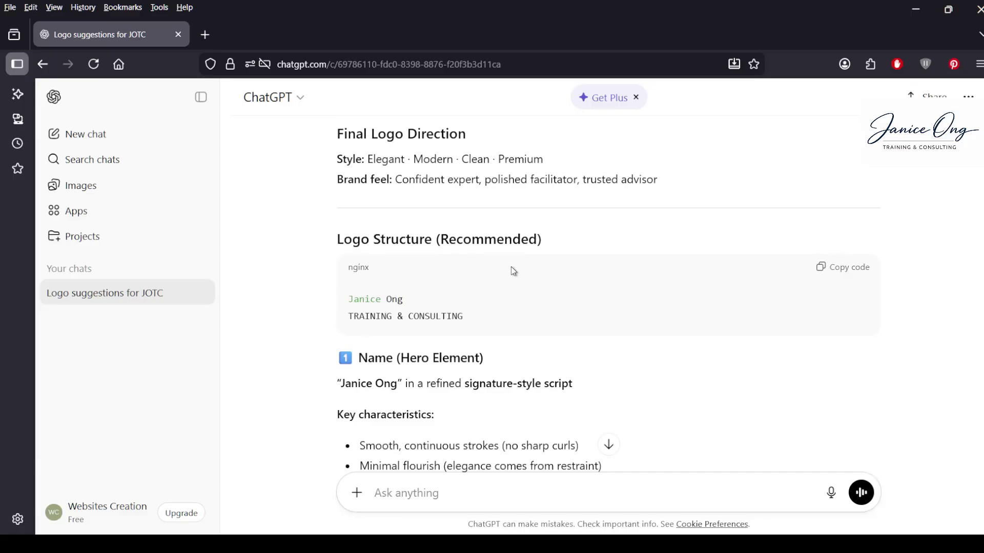
pyautogui.scroll(-2, 428, 349)
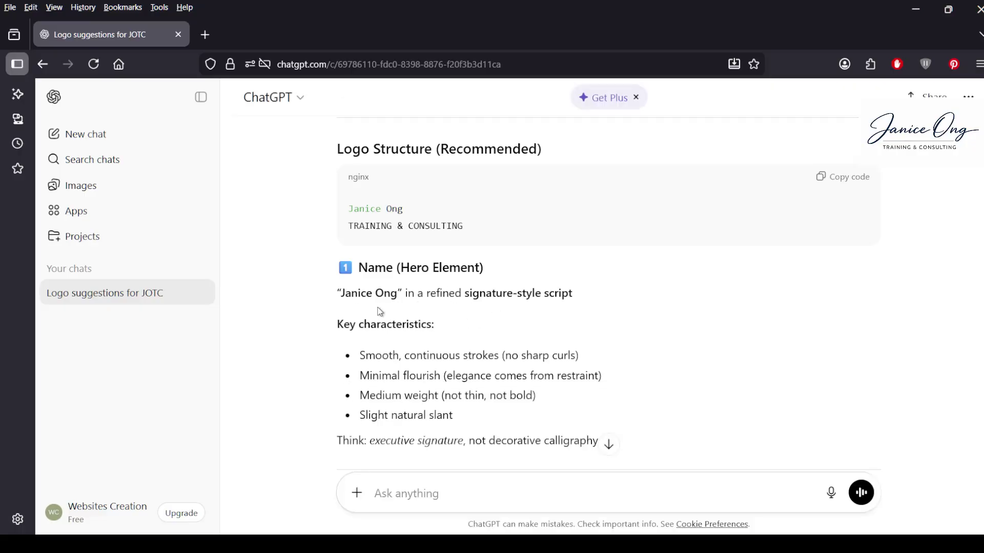
# Step: Examine the key characteristics of the name element and the best practices for the TRAINING & CONSULTING descriptor
pyautogui.scroll(-2, 408, 314)
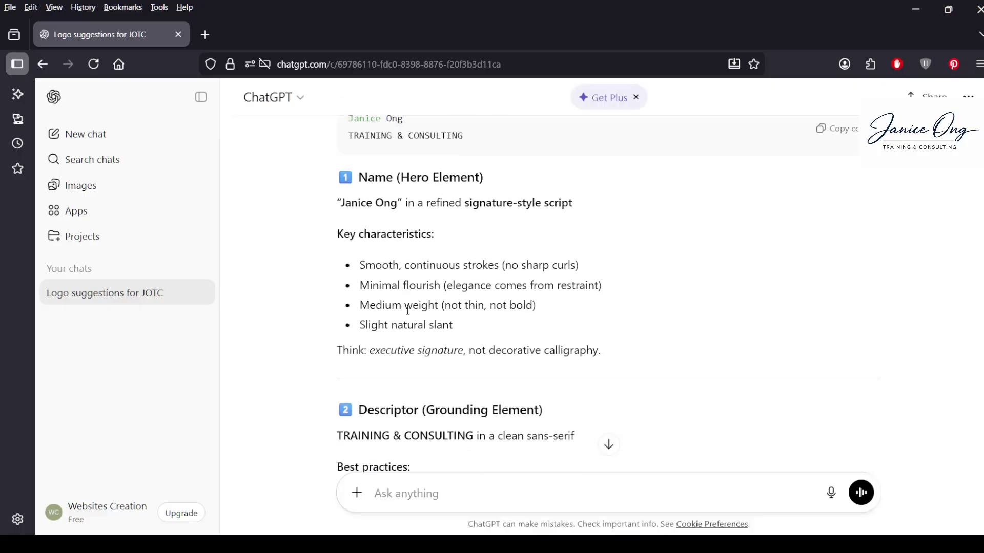
pyautogui.scroll(-2, 408, 311)
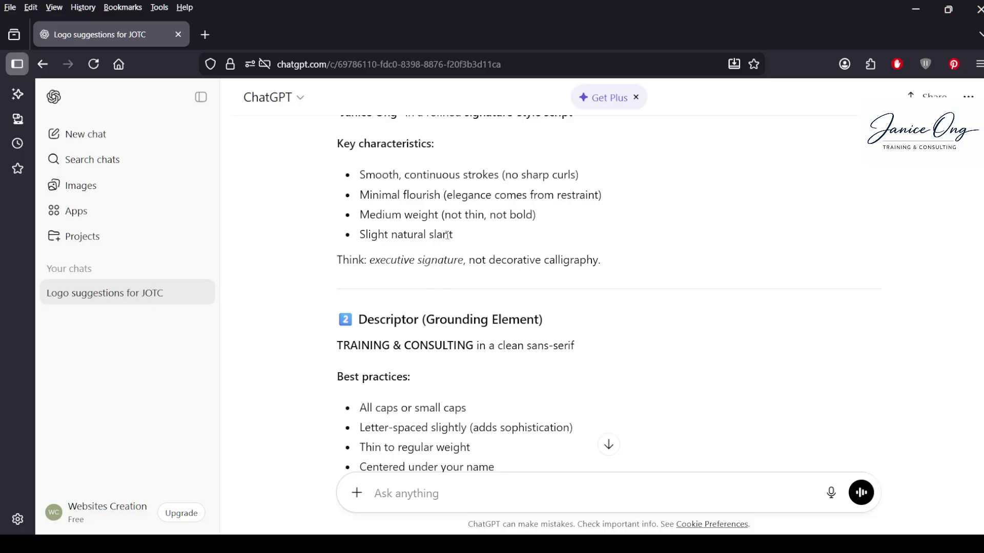
pyautogui.scroll(-2, 480, 297)
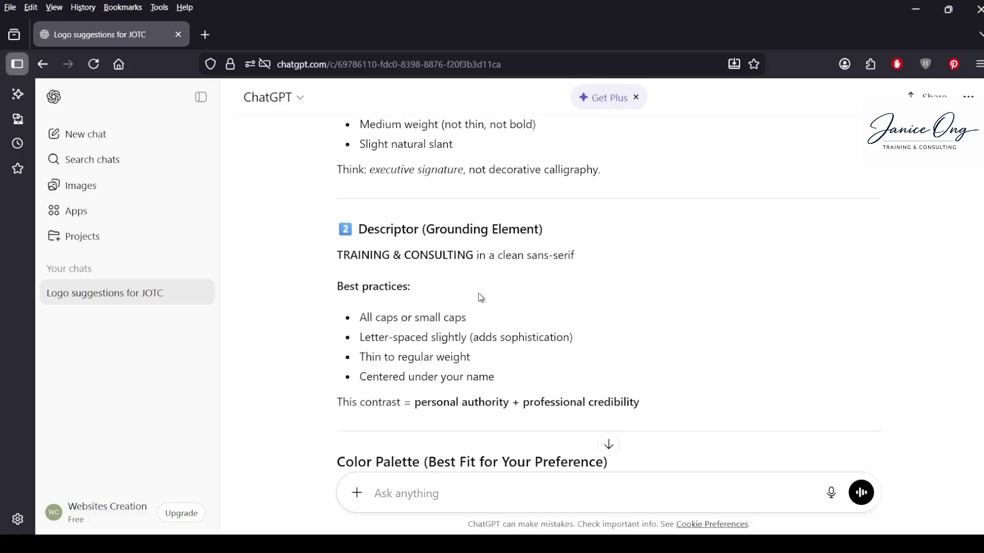
pyautogui.scroll(-2, 481, 298)
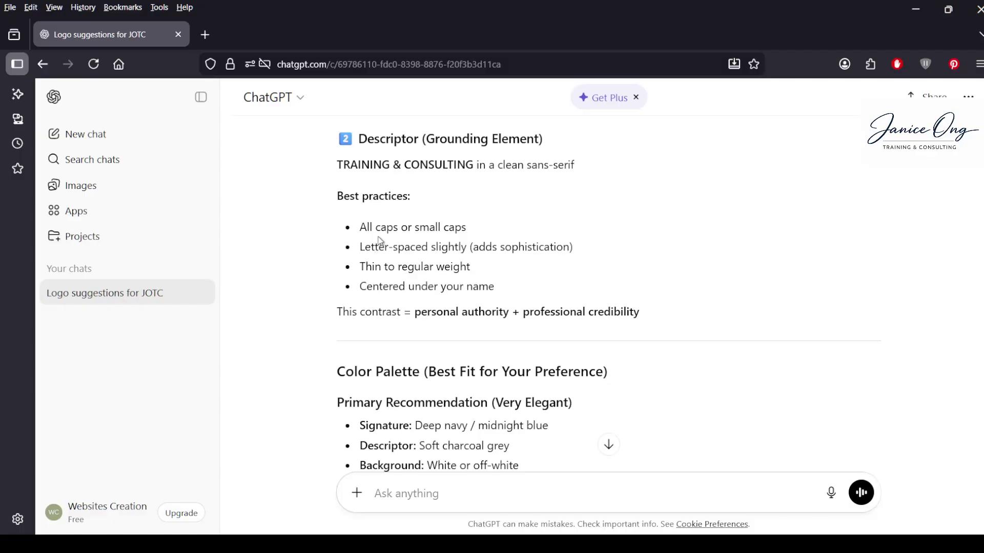
pyautogui.scroll(-2, 430, 277)
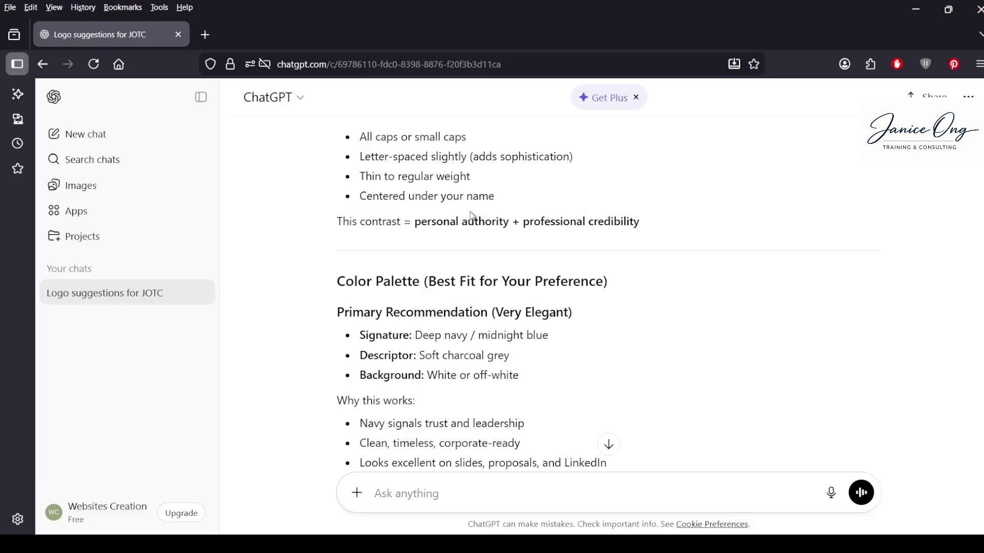
# Step: Compare the very elegant primary color palette with the ultra-premium alternative, including the rationale and gold usage advice
pyautogui.scroll(-2, 448, 267)
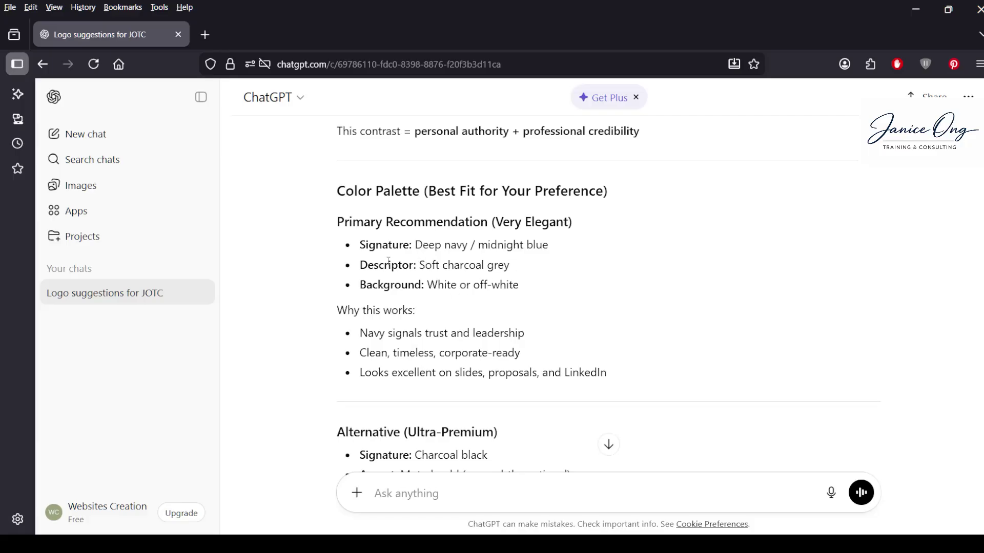
pyautogui.scroll(-2, 425, 278)
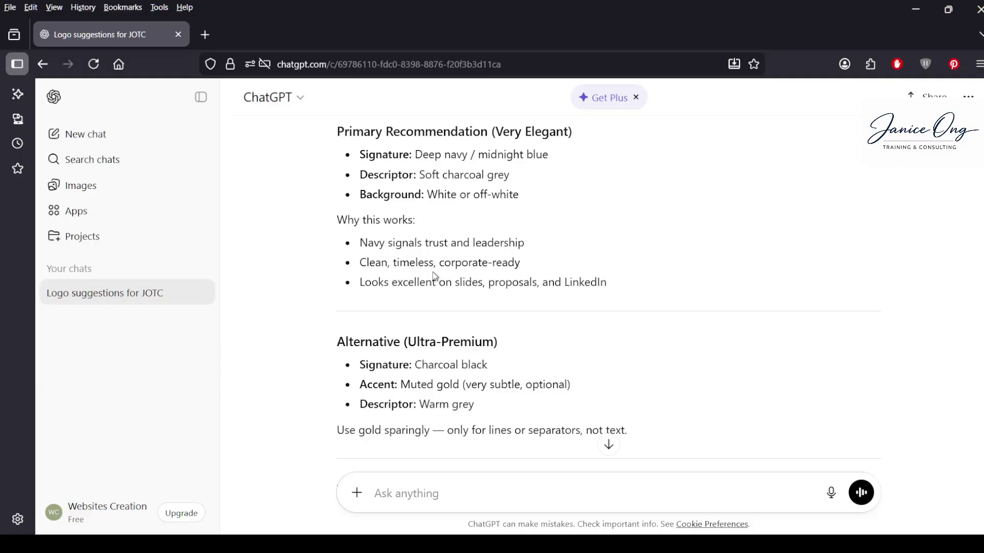
pyautogui.scroll(-2, 435, 277)
pyautogui.scroll(-2, 434, 272)
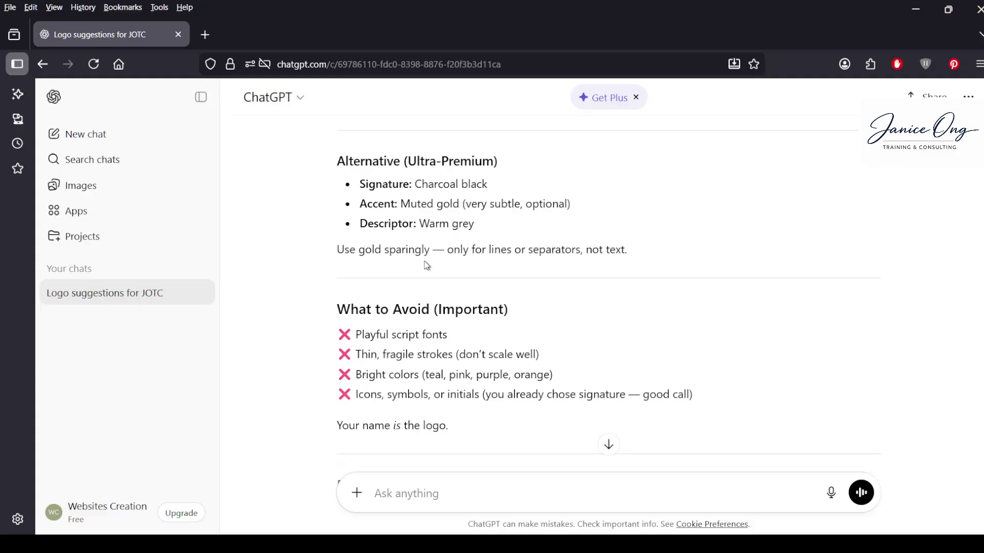
# Step: Review what to avoid in the logo and the final deliverables, through to the optional next steps and elegance-style question
pyautogui.scroll(-2, 434, 277)
pyautogui.scroll(-2, 432, 172)
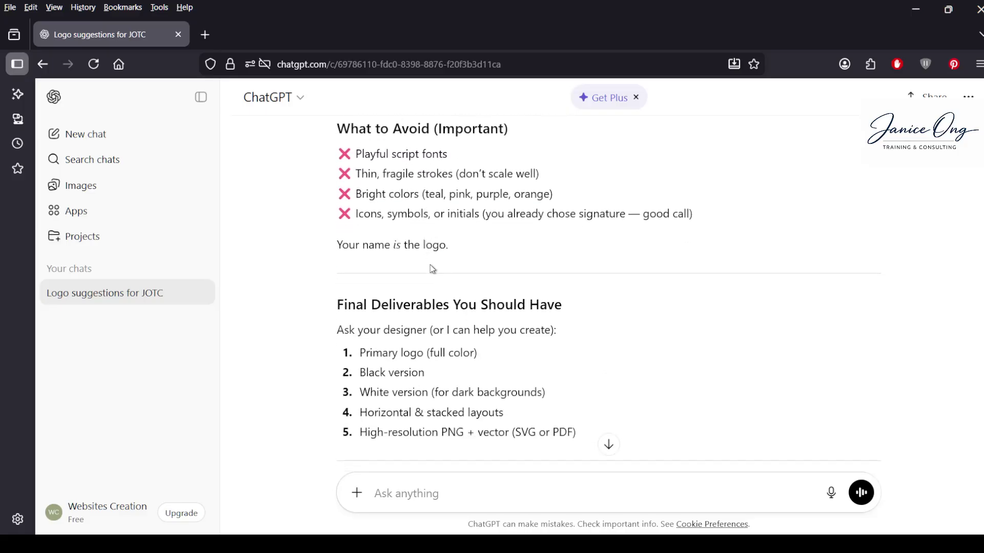
pyautogui.scroll(-2, 434, 277)
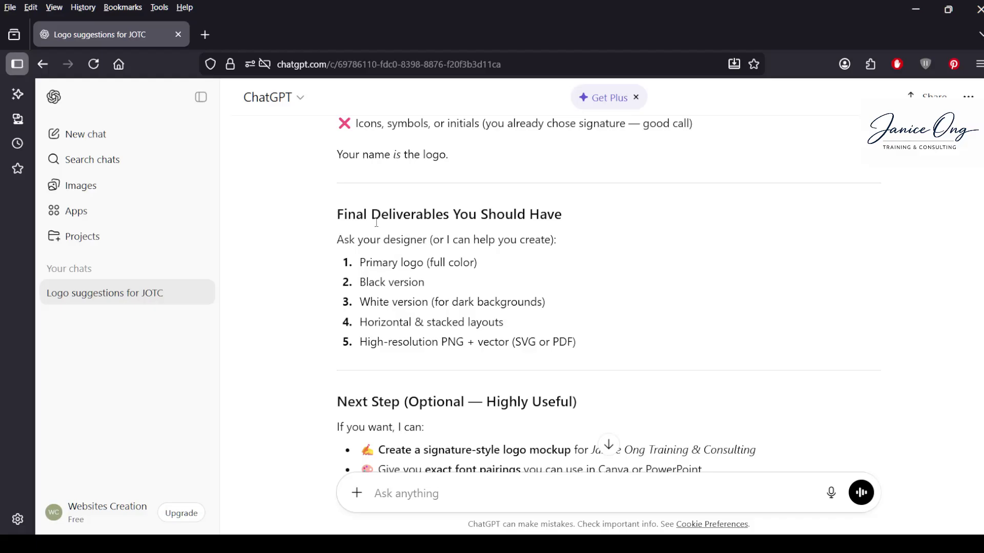
pyautogui.scroll(-2, 380, 228)
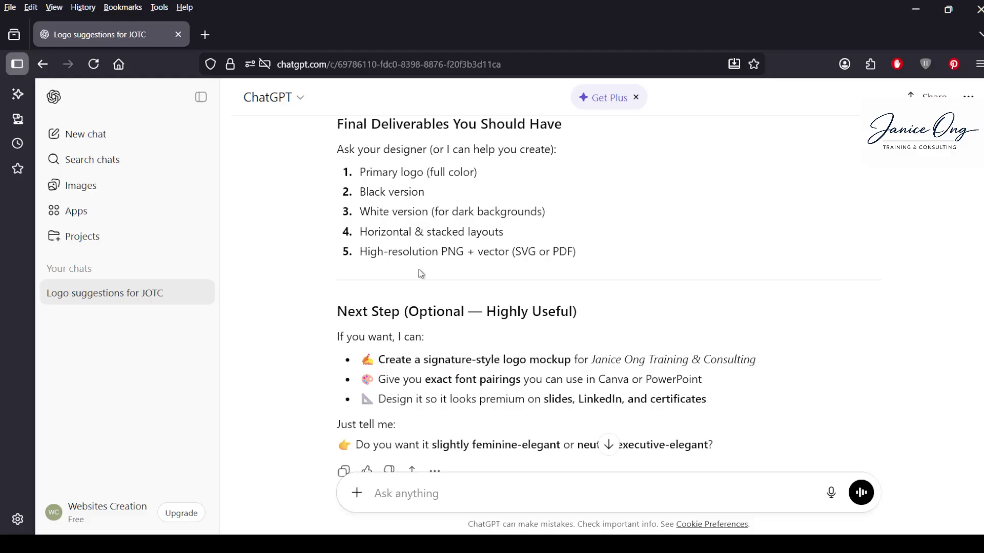
pyautogui.scroll(-2, 419, 271)
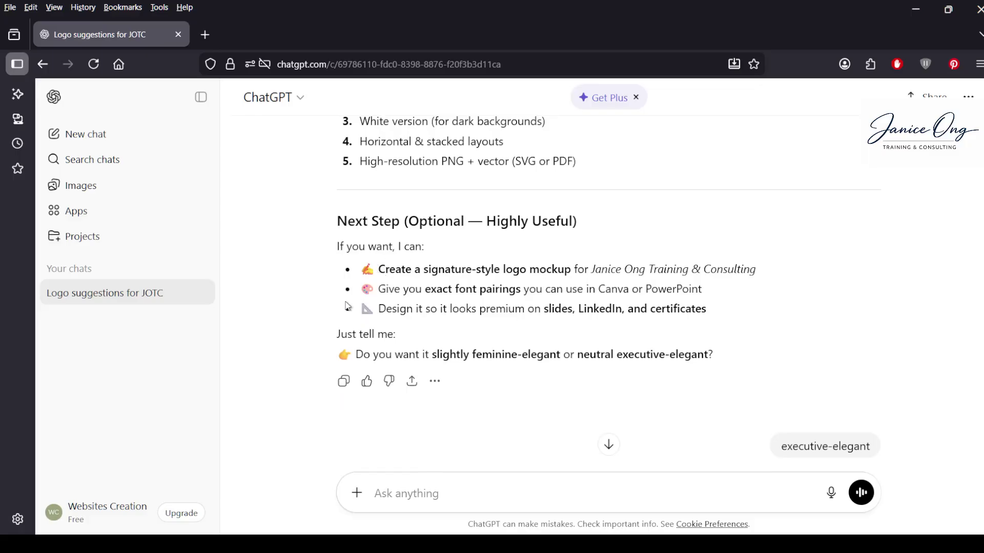
pyautogui.scroll(-2, 473, 311)
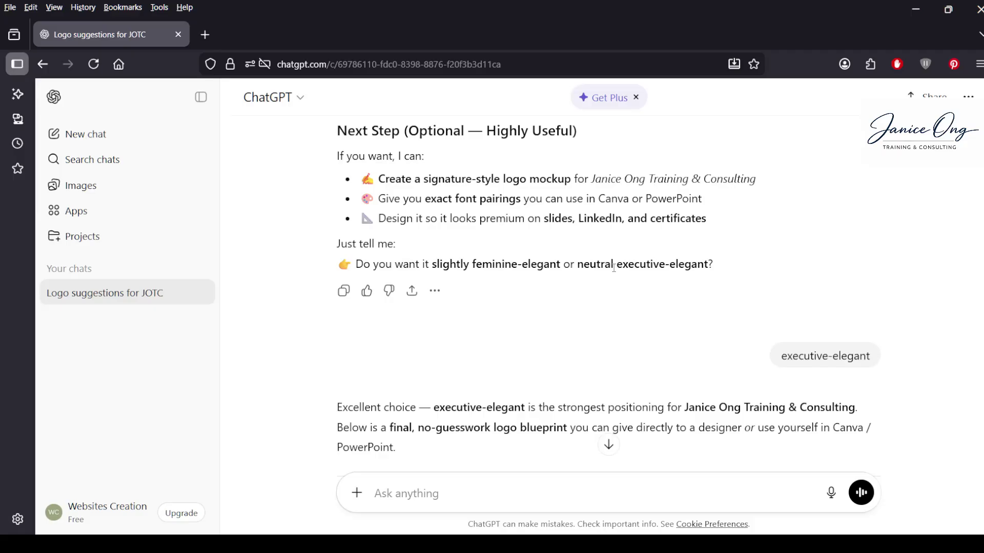
# Step: Read the start of the executive-elegant reply, covering the Final Logo Blueprint and the primary logo layout
pyautogui.scroll(-2, 621, 277)
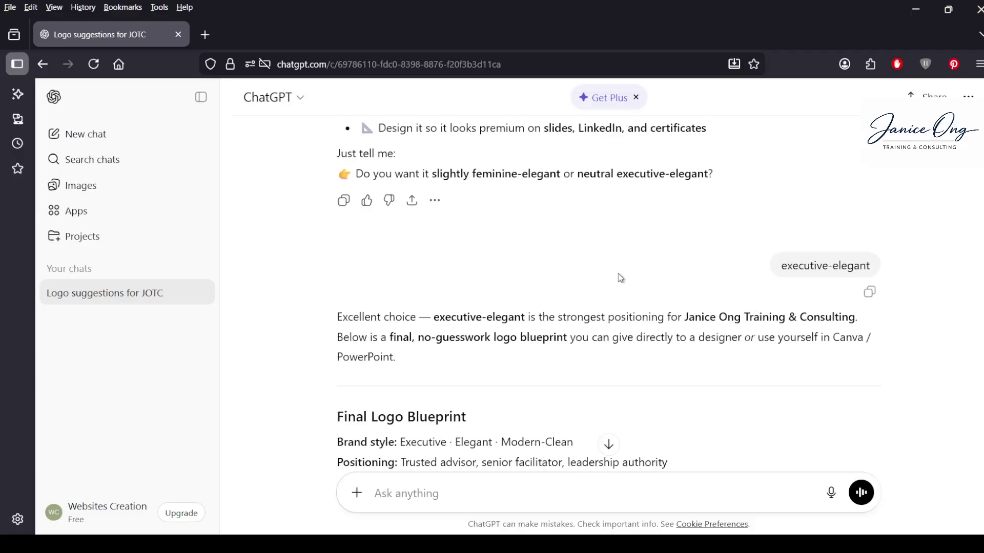
pyautogui.scroll(-2, 620, 277)
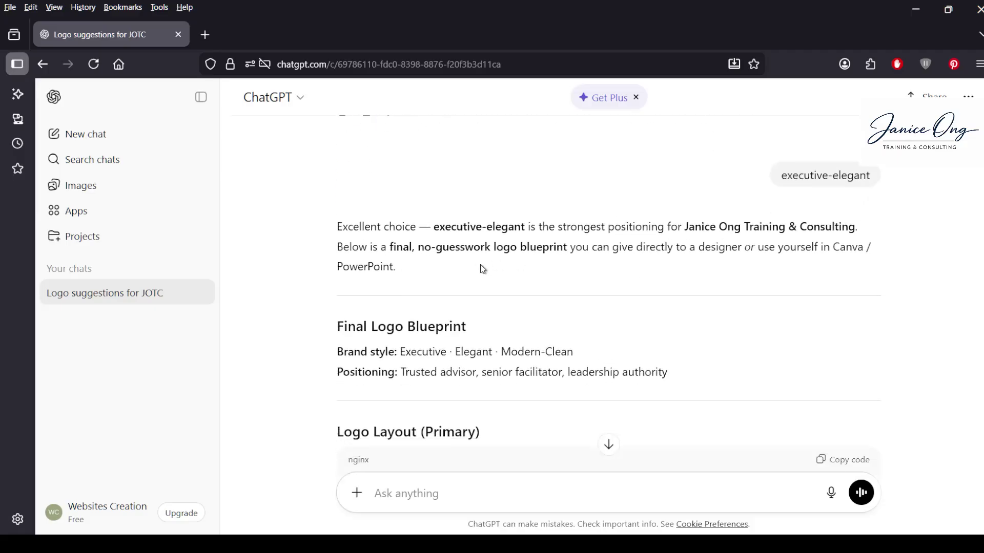
pyautogui.scroll(-4, 513, 290)
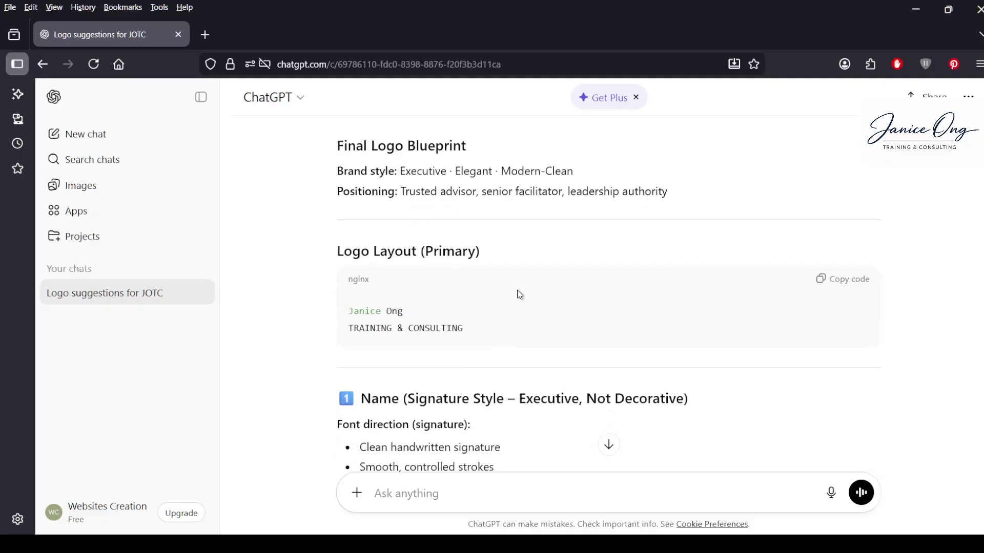
pyautogui.scroll(-2, 490, 255)
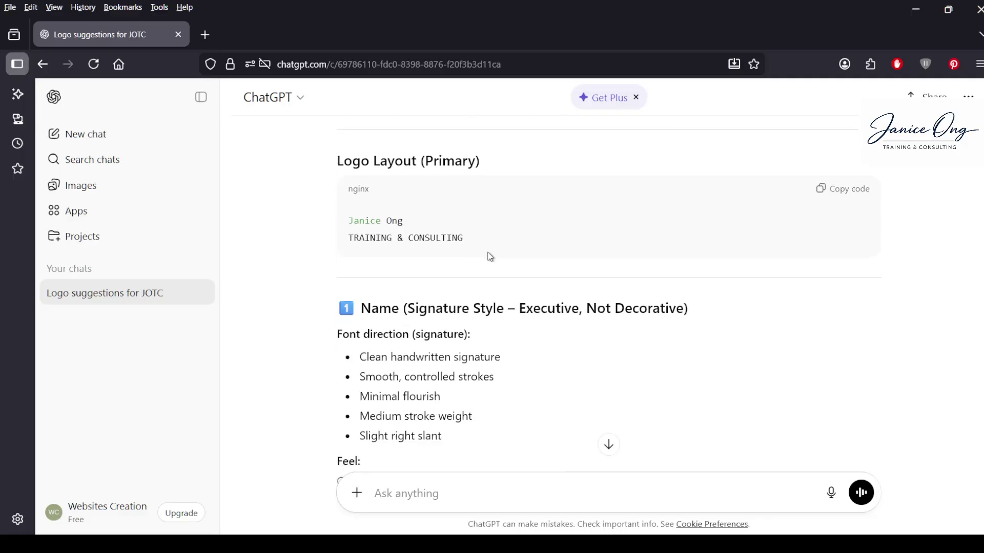
# Step: Examine the blueprint's signature name style, the TRAINING & CONSULTING descriptor rules and the core color palette
pyautogui.scroll(-2, 482, 262)
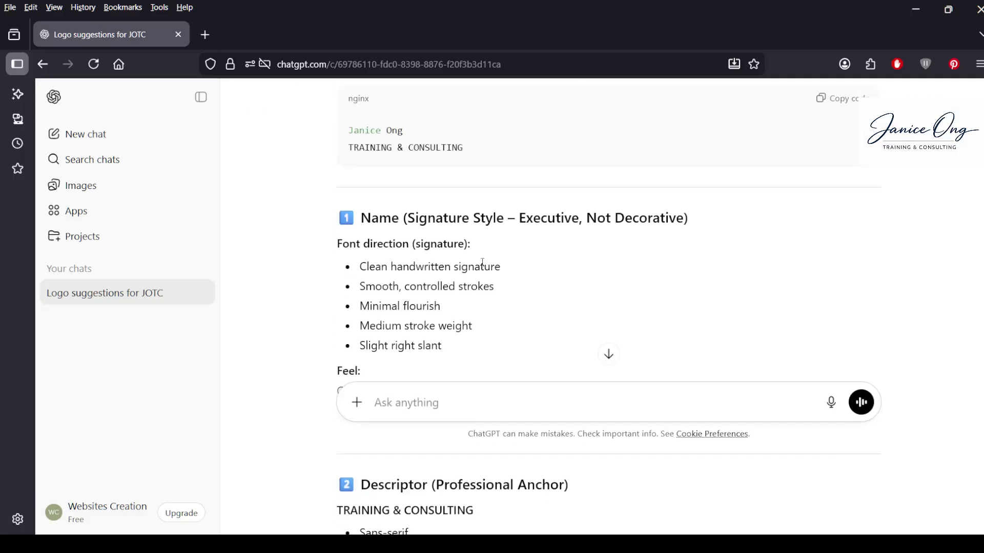
pyautogui.scroll(-2, 482, 262)
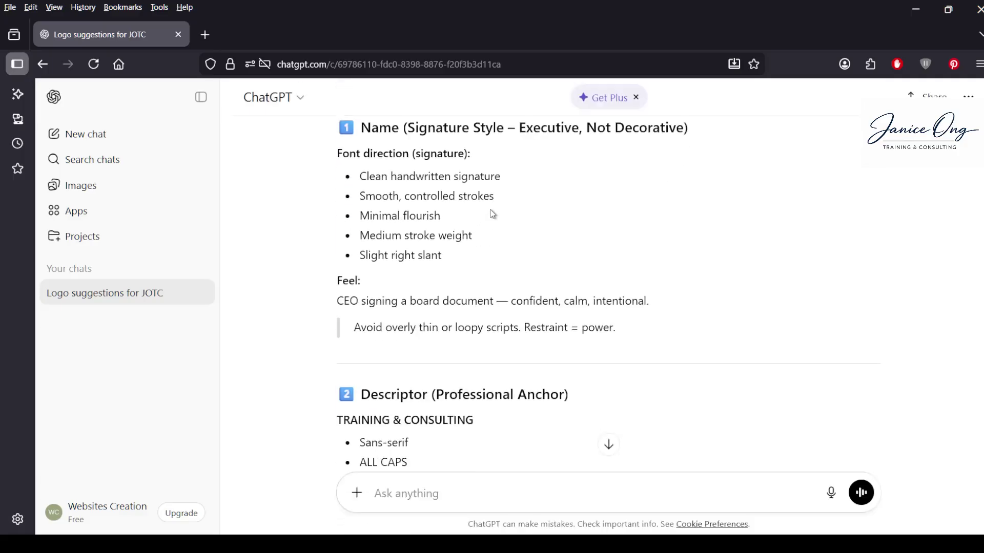
pyautogui.scroll(-4, 495, 217)
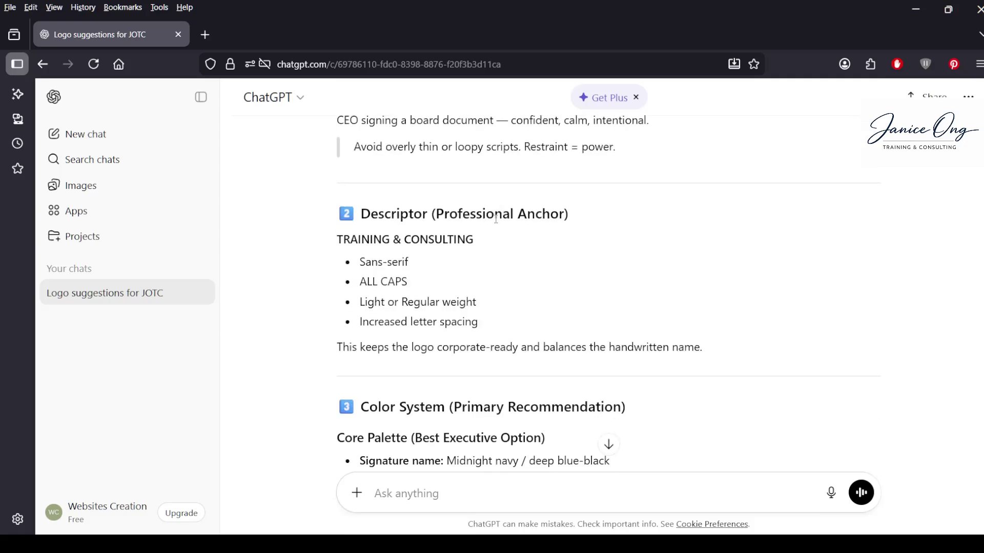
pyautogui.scroll(-2, 496, 220)
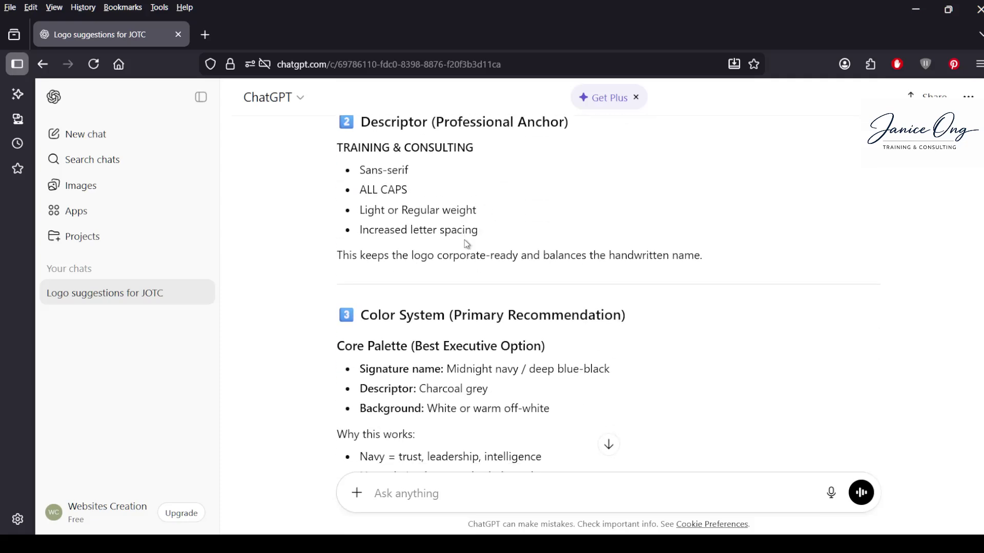
# Step: Review the optional accent, typography pairing, required logo variations and logo uses, through to the offered next step
pyautogui.scroll(-8, 467, 244)
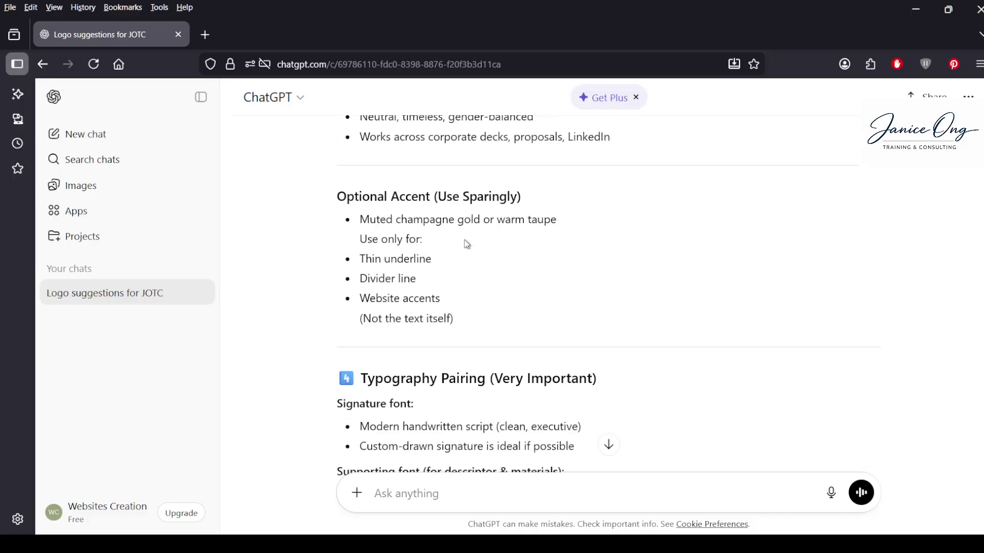
pyautogui.scroll(-8, 466, 244)
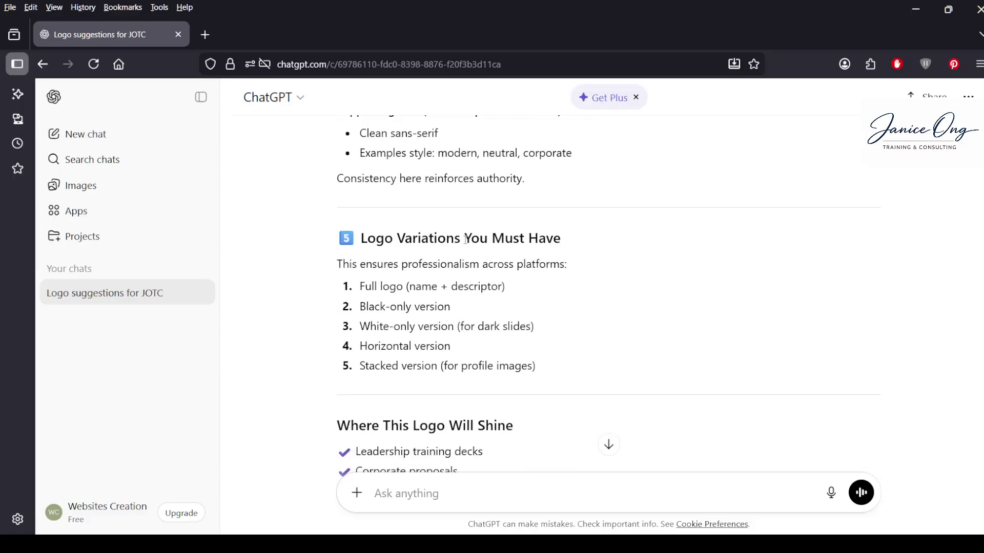
pyautogui.scroll(-2, 465, 239)
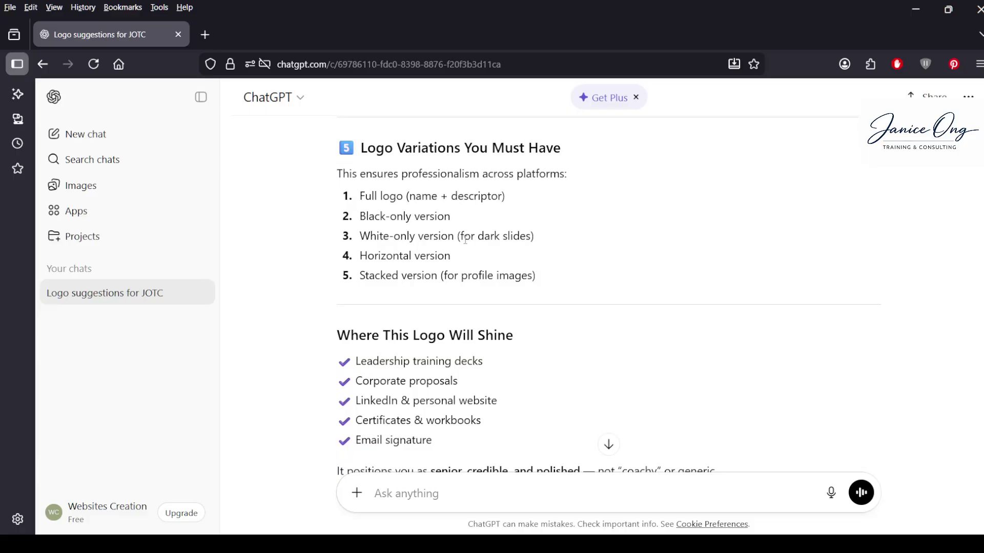
pyautogui.scroll(-4, 466, 239)
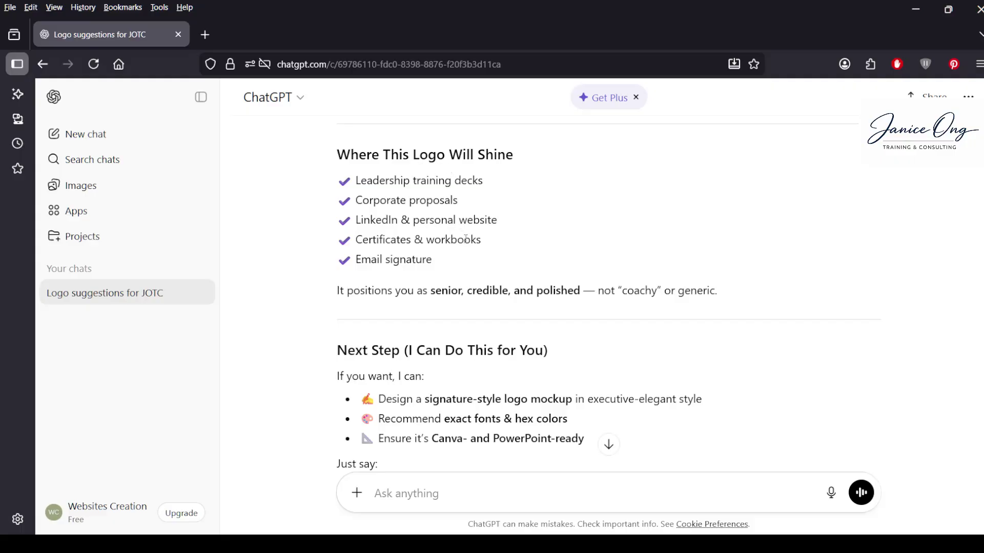
pyautogui.scroll(-2, 466, 240)
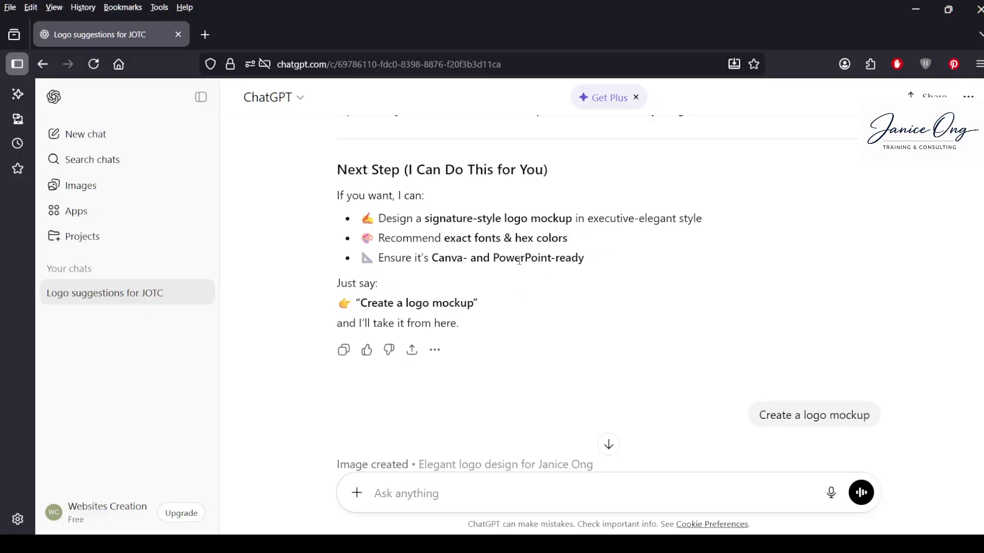
# Step: Inspect the signature-style logo image generated for the "Create a logo mockup" request
pyautogui.scroll(-2, 521, 265)
pyautogui.scroll(-4, 521, 265)
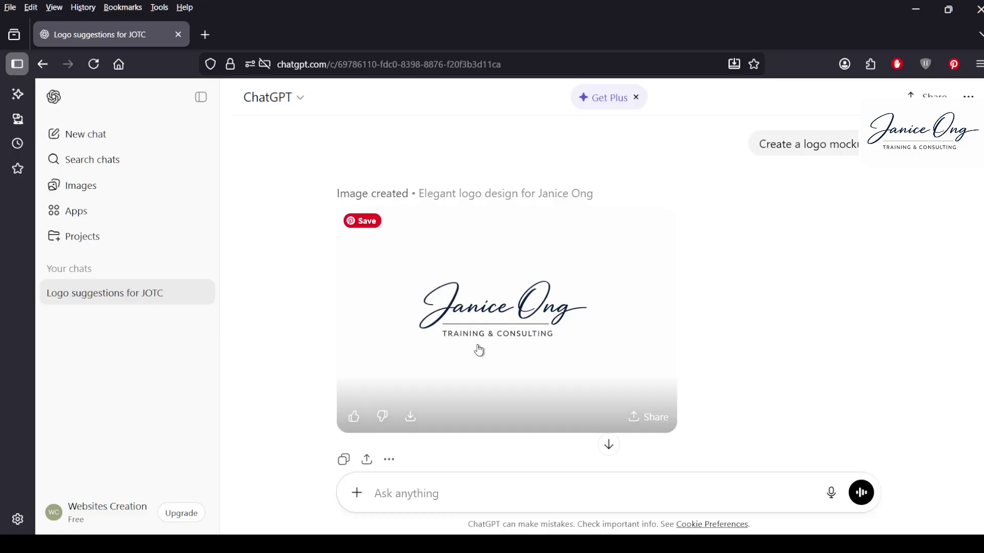
pyautogui.scroll(-2, 507, 366)
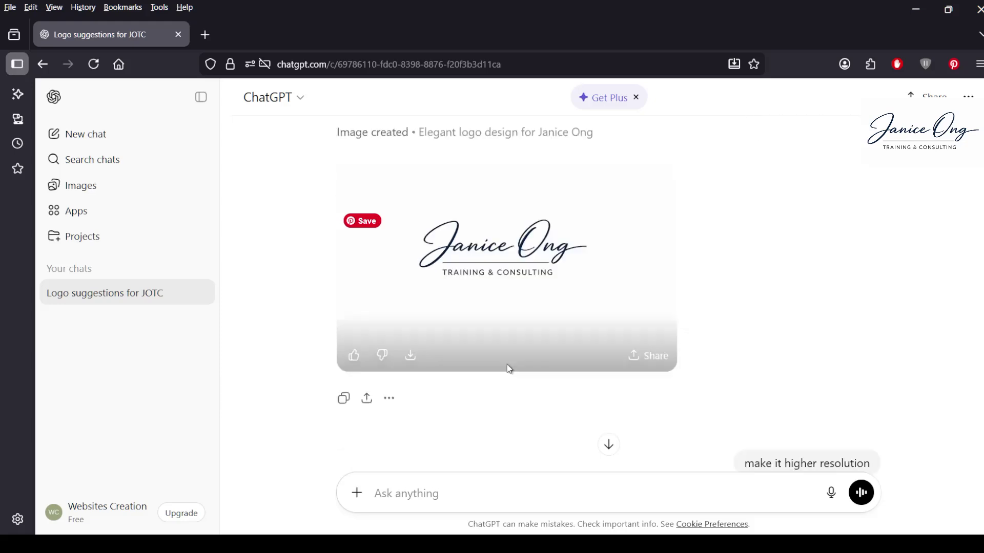
pyautogui.scroll(2, 510, 369)
pyautogui.scroll(-2, 510, 369)
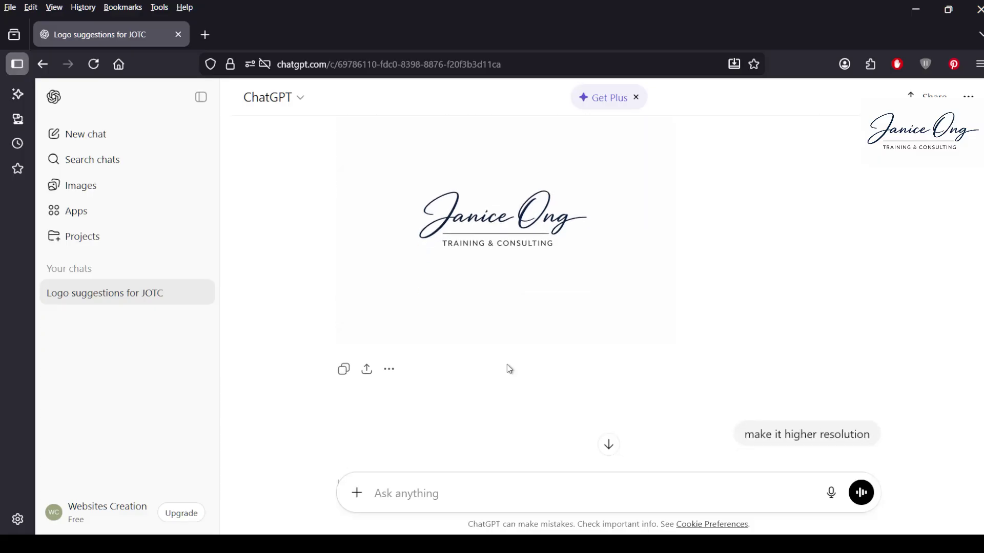
pyautogui.scroll(-2, 509, 369)
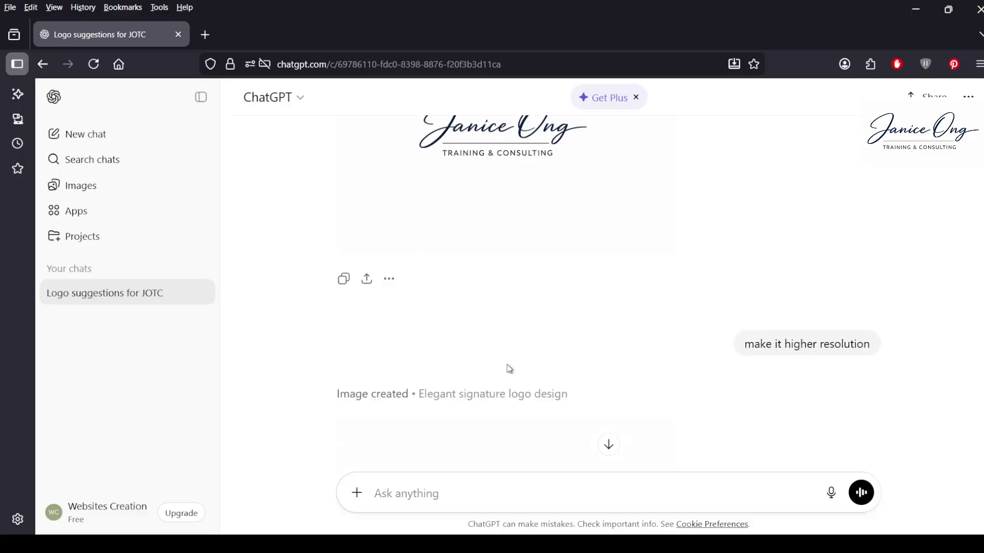
pyautogui.scroll(-2, 509, 369)
pyautogui.scroll(5, 507, 369)
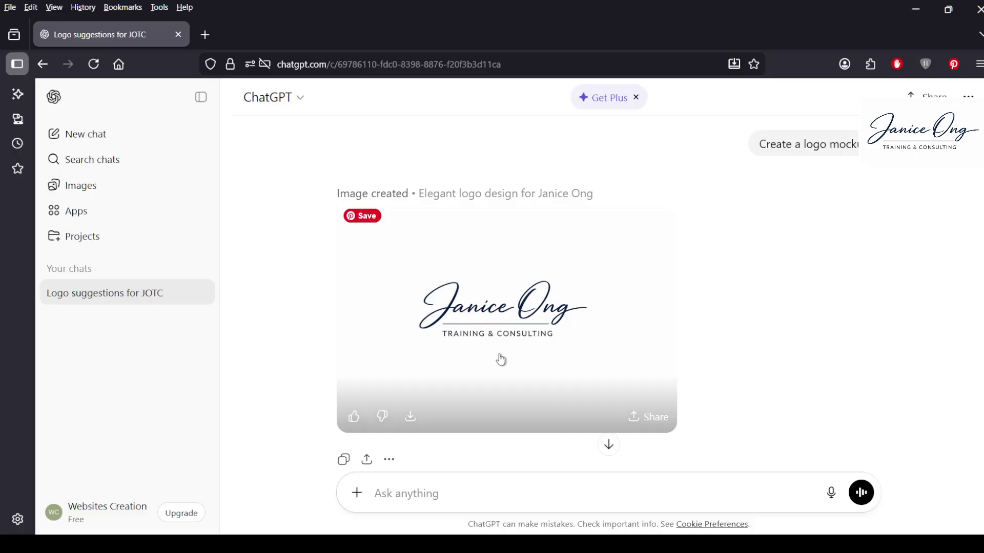
# Step: View the logo generated for "make it higher resolution" at enlarged size, then return to the conversation
pyautogui.scroll(-2, 502, 359)
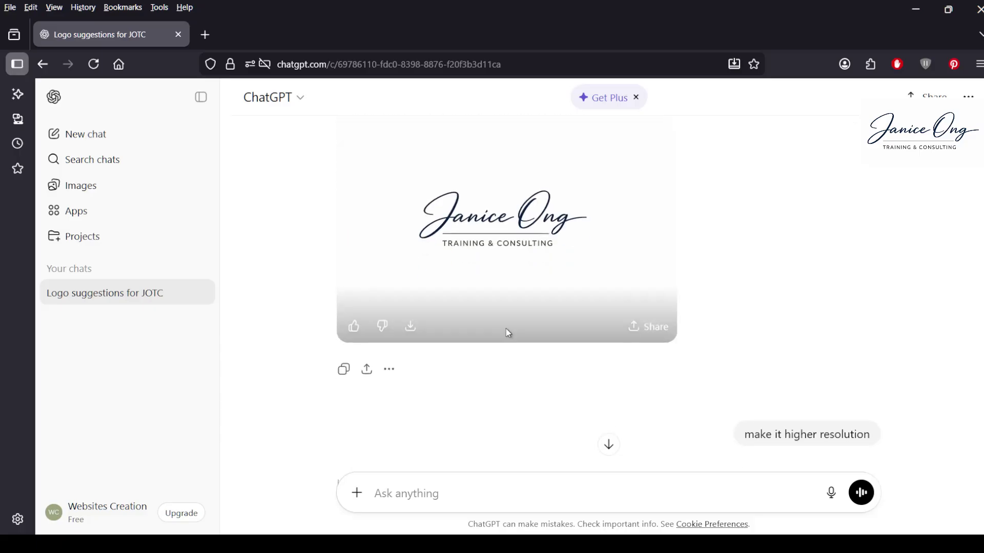
pyautogui.scroll(-4, 505, 328)
pyautogui.scroll(-2, 508, 334)
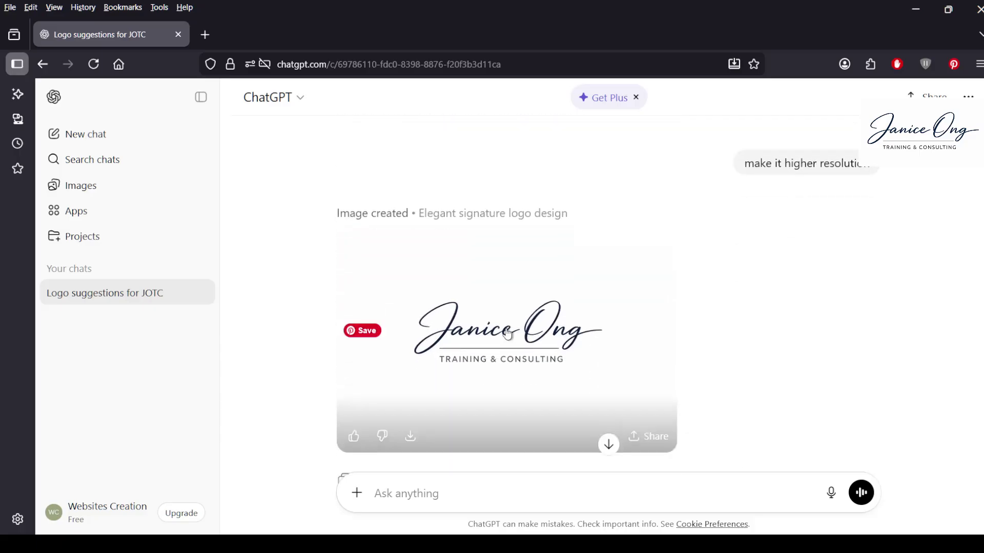
pyautogui.scroll(-2, 496, 363)
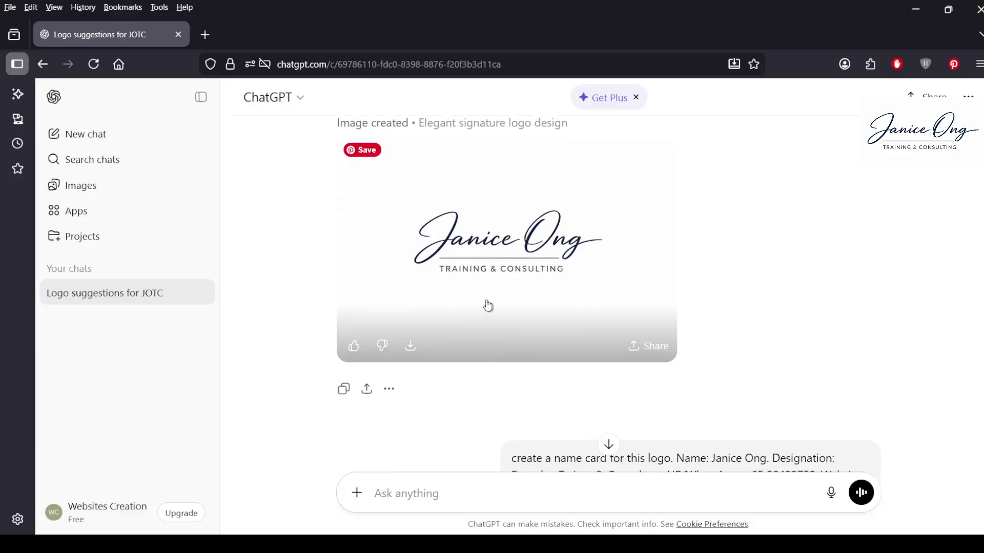
pyautogui.click(485, 269)
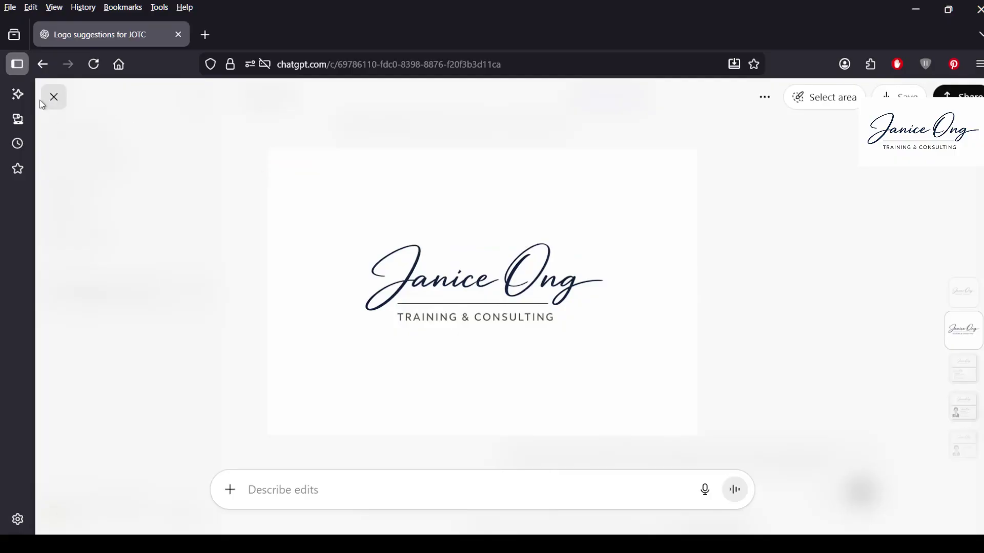
pyautogui.click(52, 98)
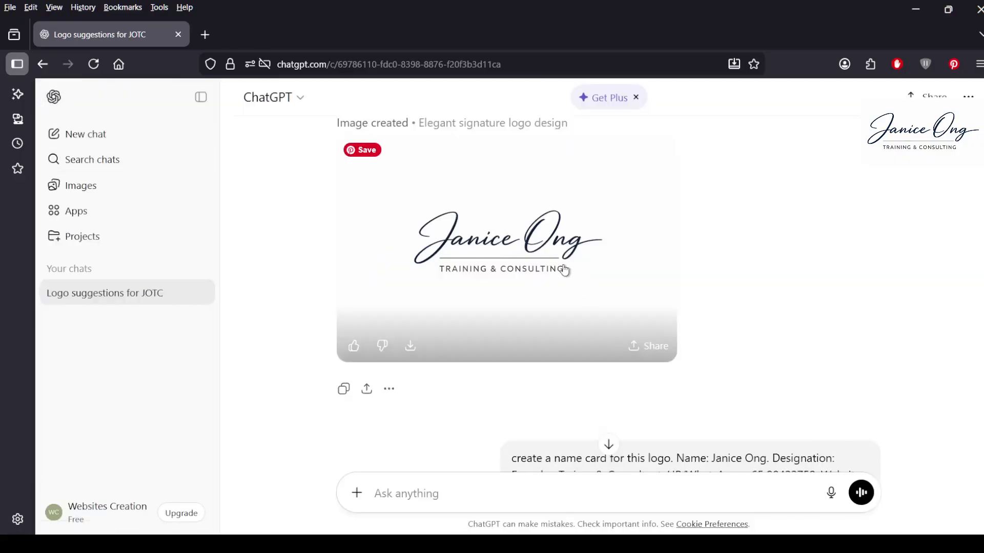
# Step: Review the name card request and view its generated business card layout enlarged, then return to the conversation
pyautogui.scroll(-2, 543, 284)
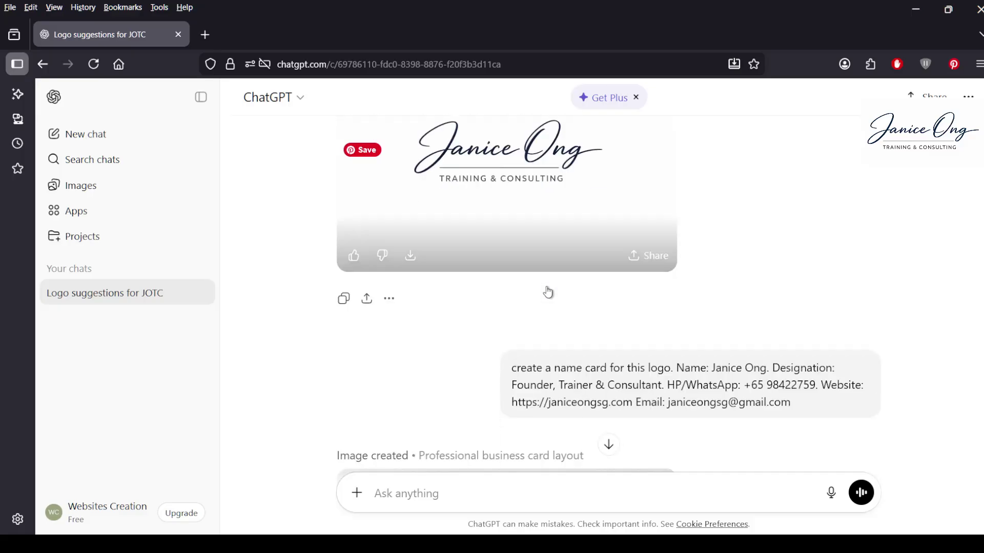
pyautogui.scroll(-2, 547, 290)
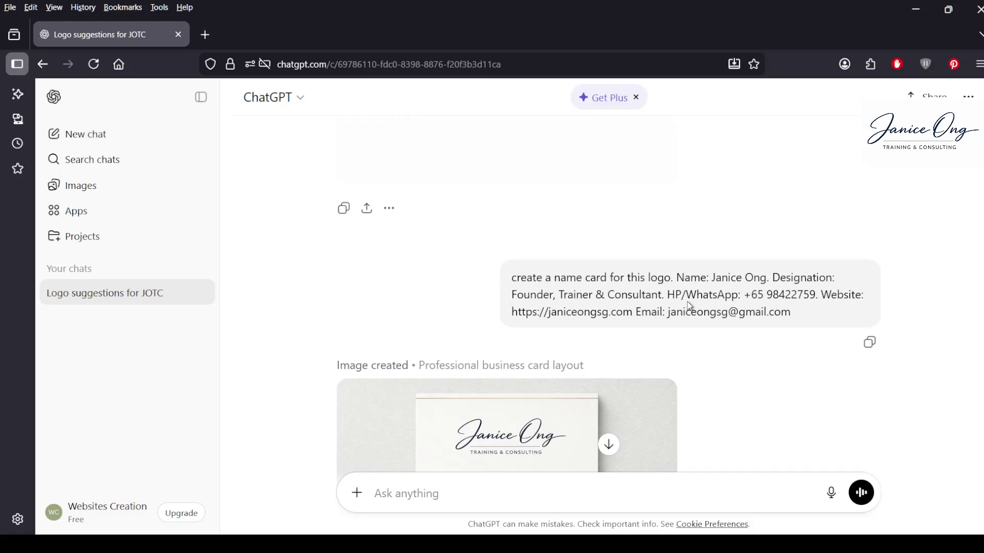
pyautogui.scroll(-2, 682, 299)
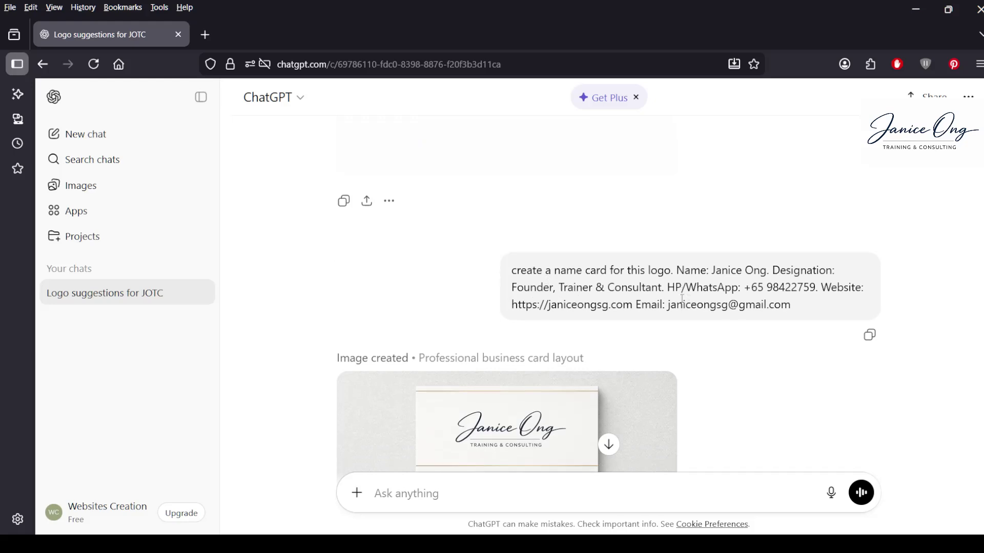
pyautogui.scroll(-2, 630, 242)
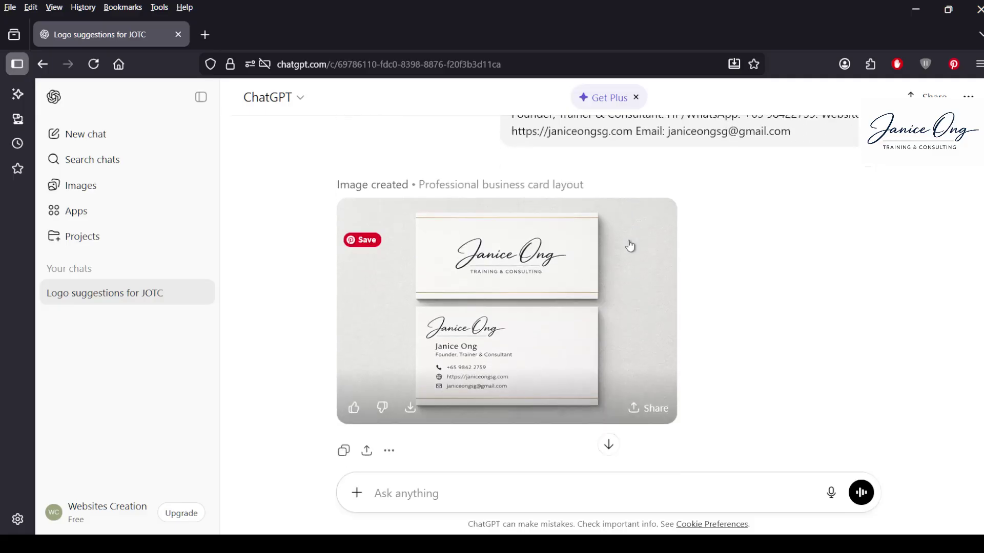
pyautogui.click(505, 366)
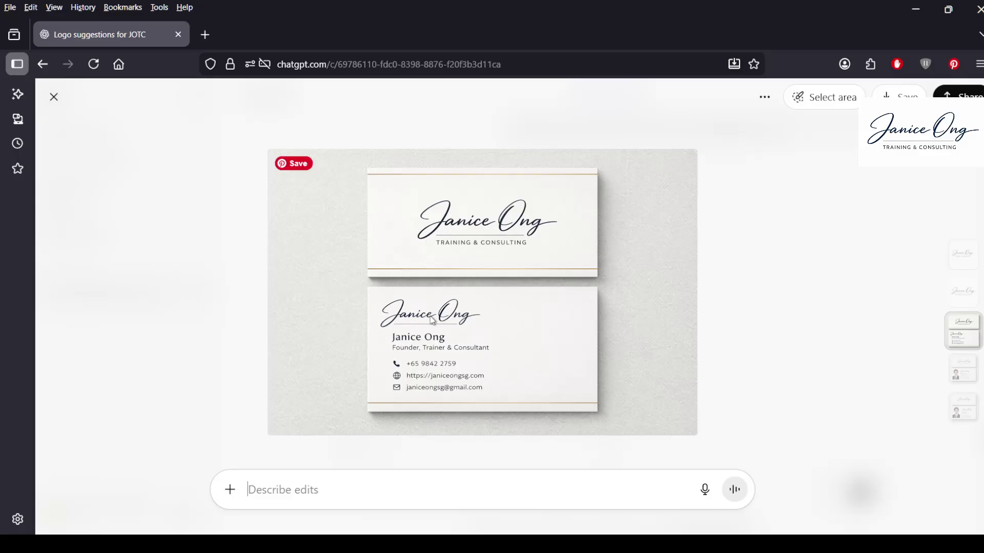
pyautogui.click(53, 97)
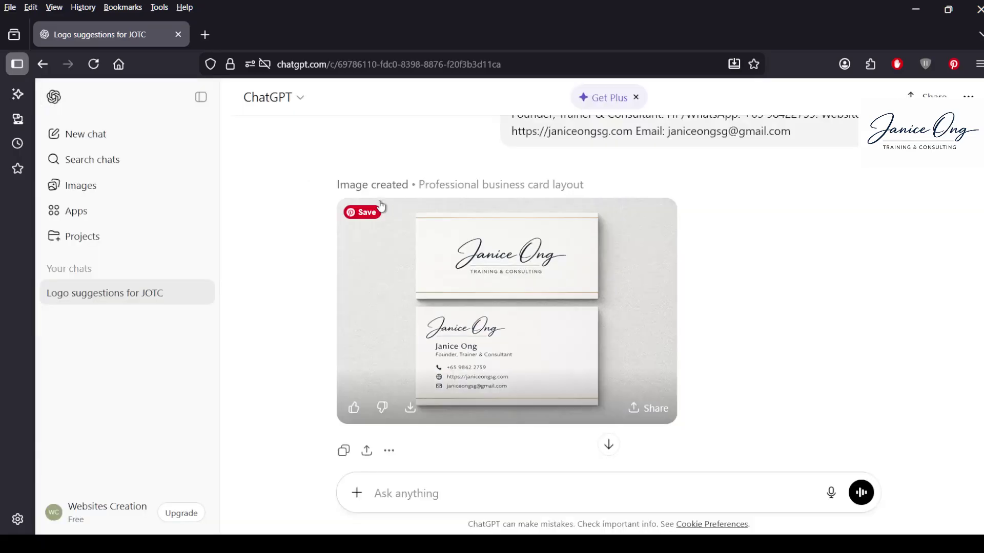
pyautogui.scroll(-2, 447, 326)
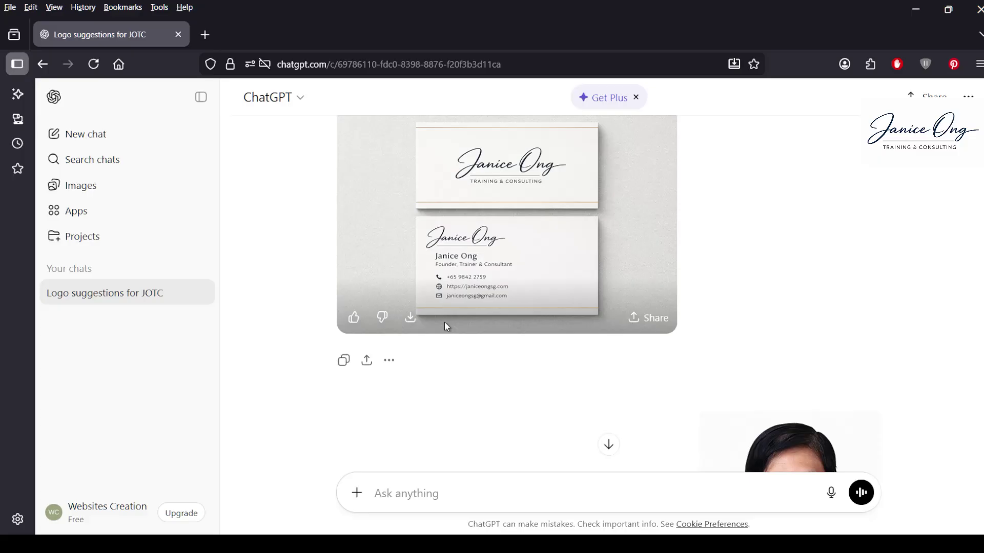
pyautogui.scroll(2, 450, 327)
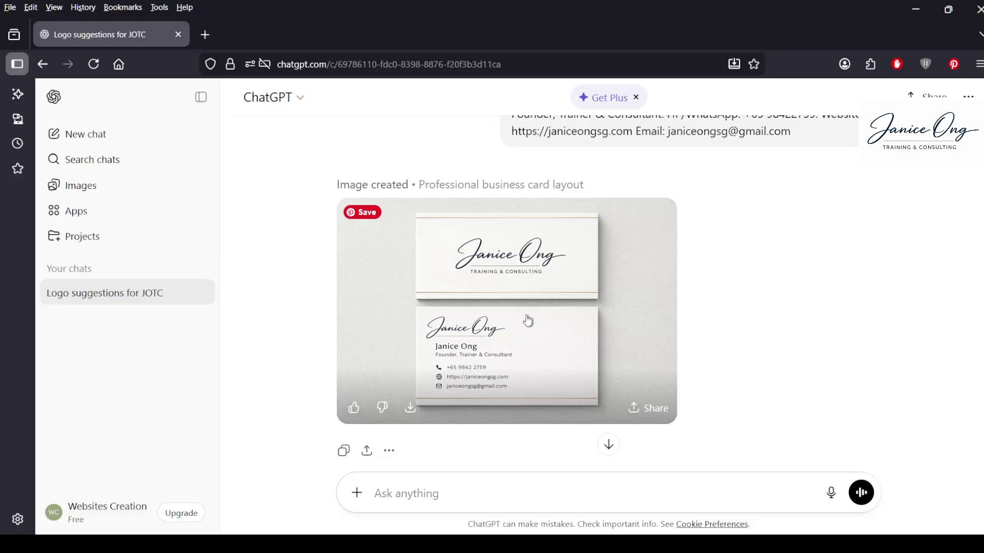
# Step: Examine the "put my photo in the name card" request with its uploaded portrait and the resulting business card design
pyautogui.scroll(-4, 541, 383)
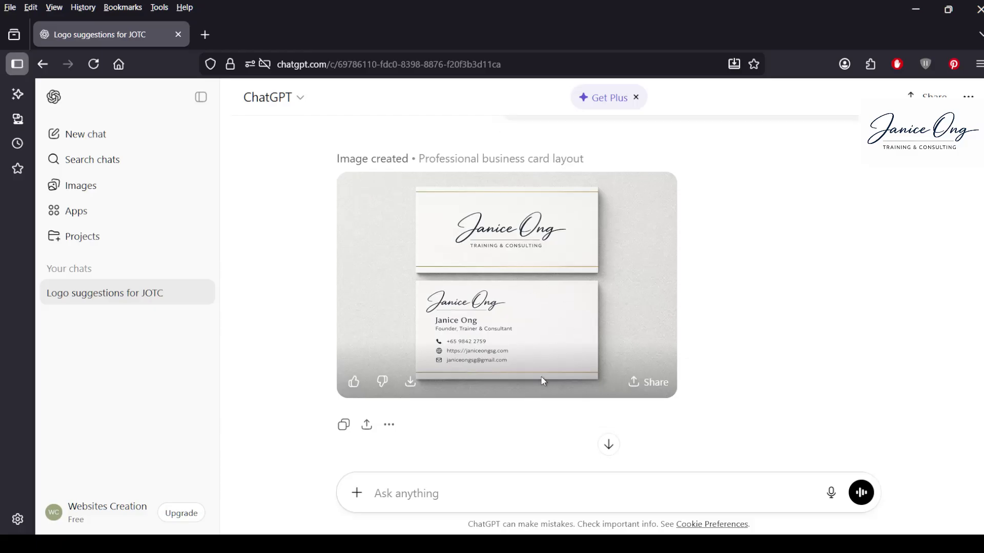
pyautogui.scroll(-4, 544, 382)
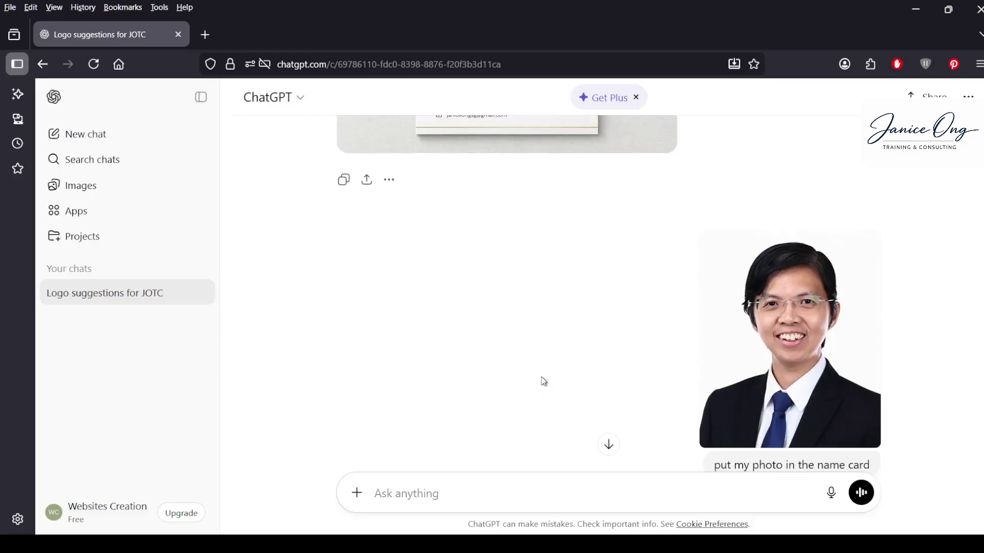
pyautogui.scroll(-2, 543, 382)
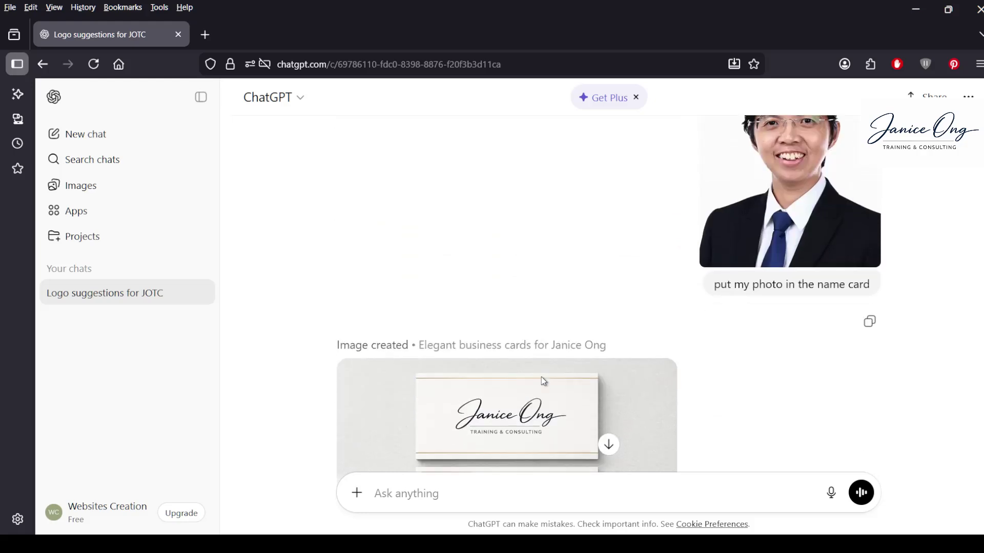
pyautogui.scroll(-2, 543, 382)
pyautogui.scroll(-2, 543, 382)
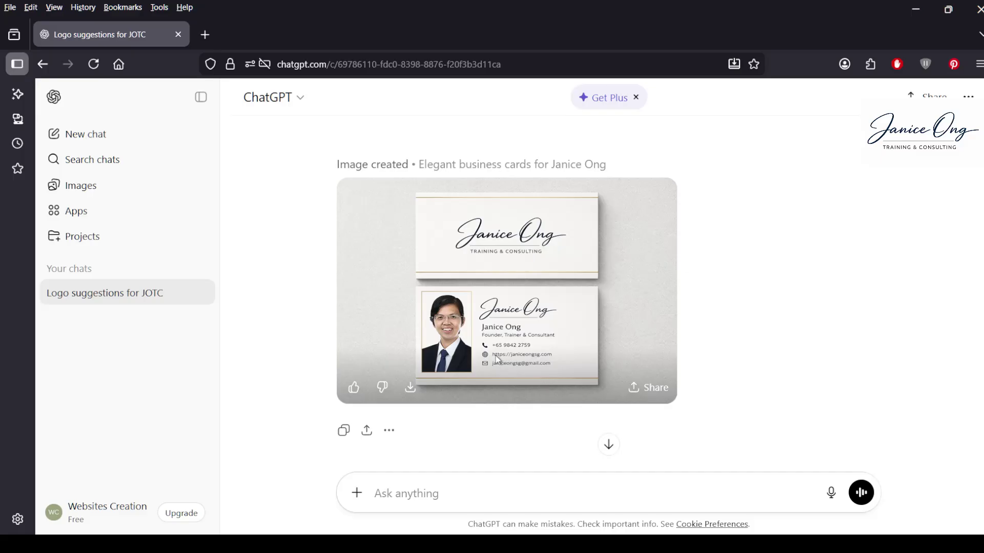
# Step: View the first business card design containing the portrait at enlarged size, then return to the conversation
pyautogui.moveTo(468, 288)
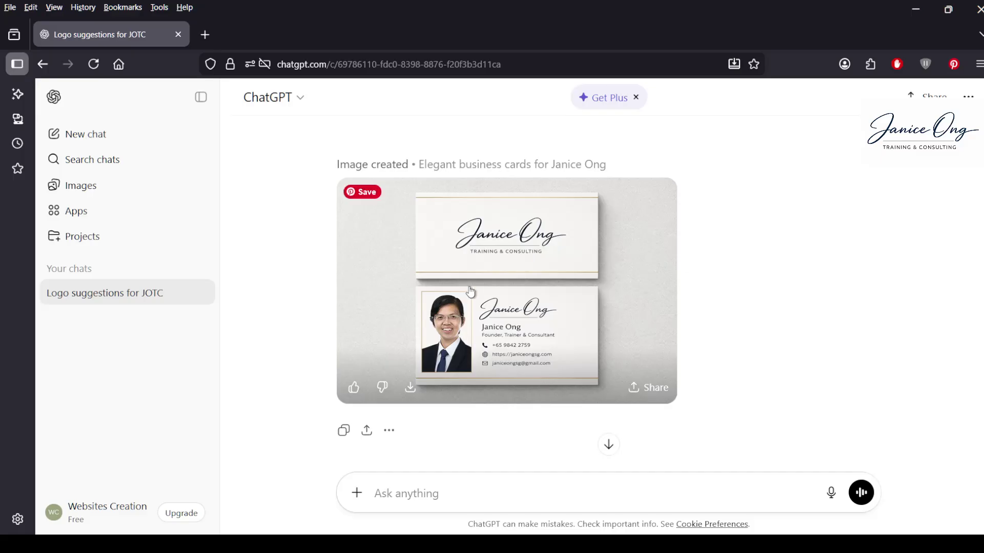
pyautogui.click(515, 336)
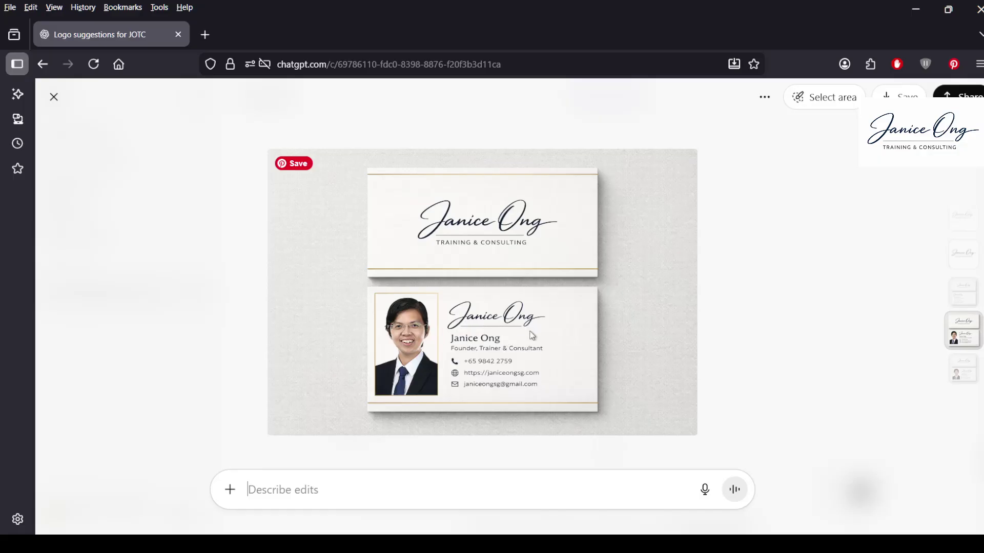
pyautogui.click(54, 97)
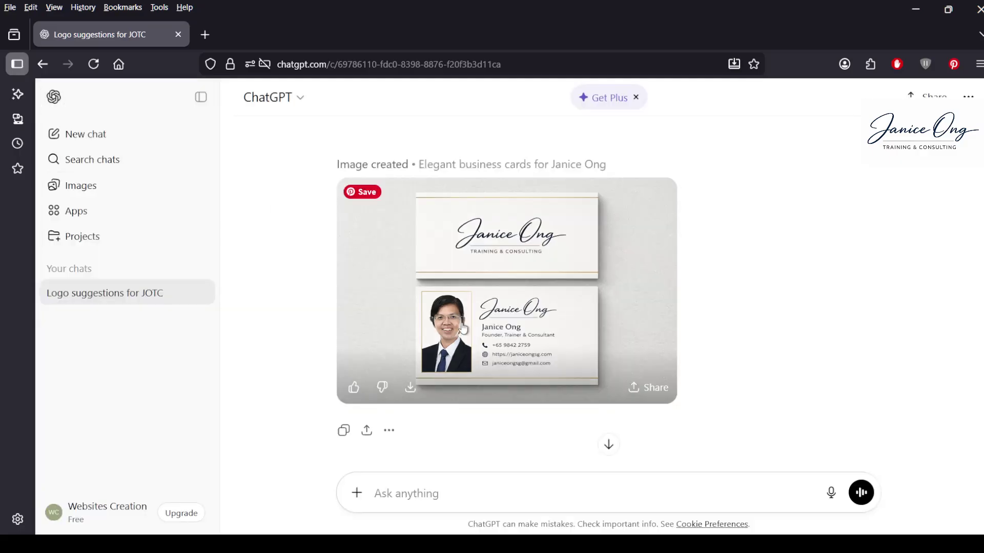
# Step: Read the request to include the full "Training & Consulting" logo and the reply's front, back and layout plan for the updated card
pyautogui.scroll(-4, 469, 334)
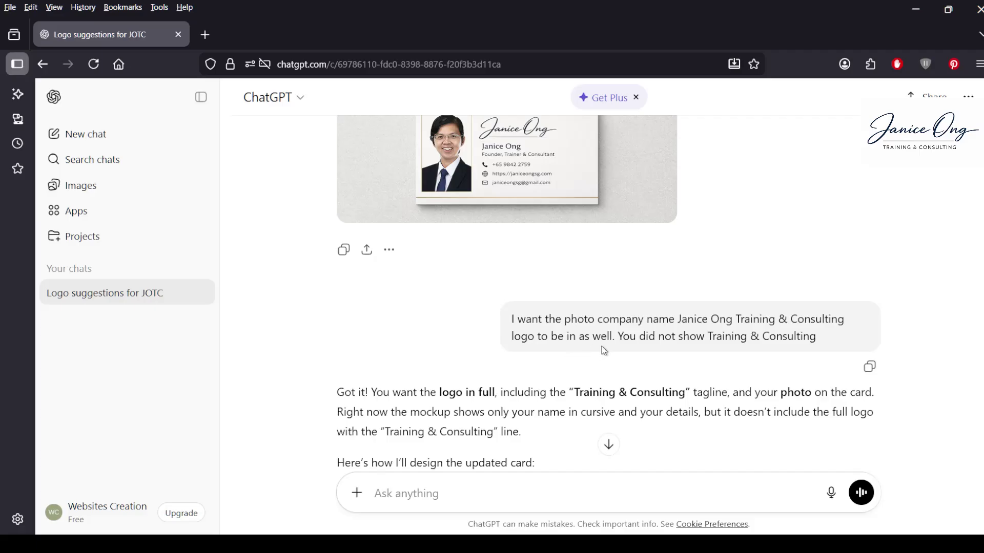
pyautogui.scroll(-3, 596, 355)
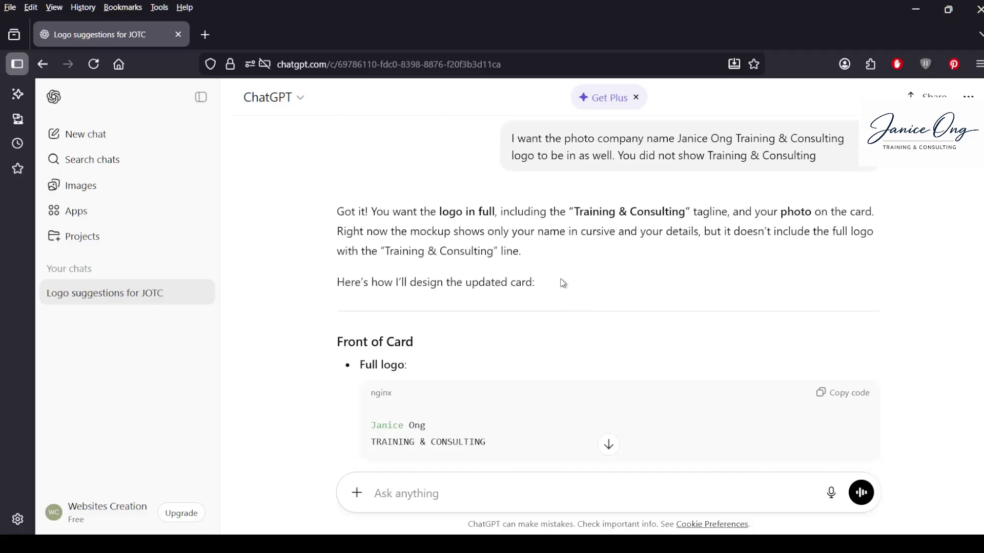
pyautogui.scroll(-3, 563, 287)
pyautogui.scroll(-3, 563, 283)
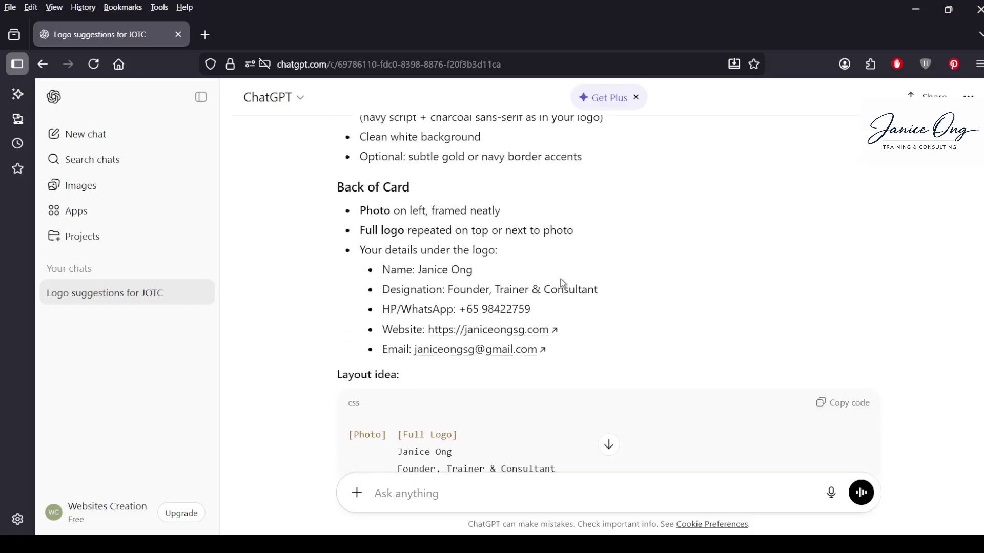
pyautogui.scroll(-5, 552, 241)
pyautogui.scroll(-5, 553, 243)
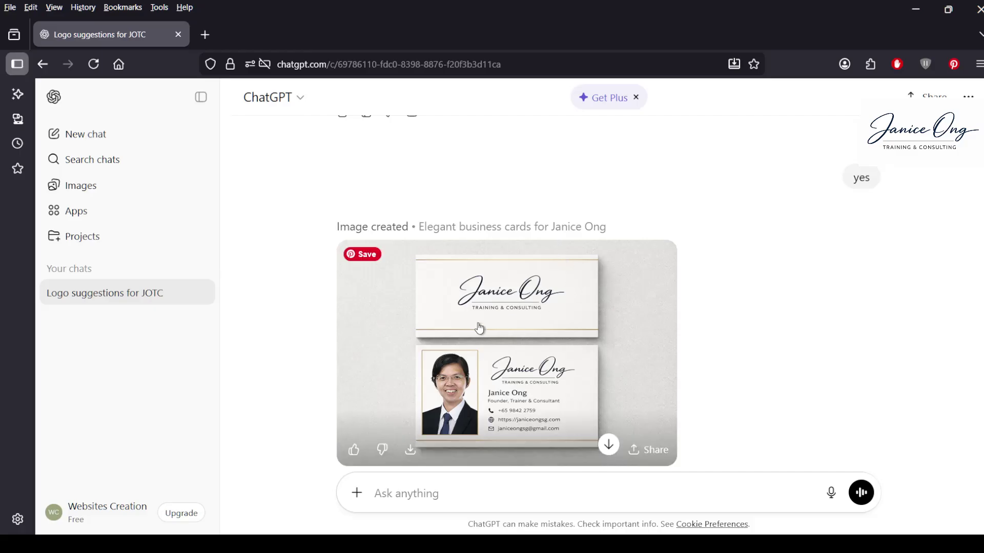
# Step: Inspect the updated business card with portrait and full logo at enlarged size, then return to the conversation
pyautogui.click(518, 366)
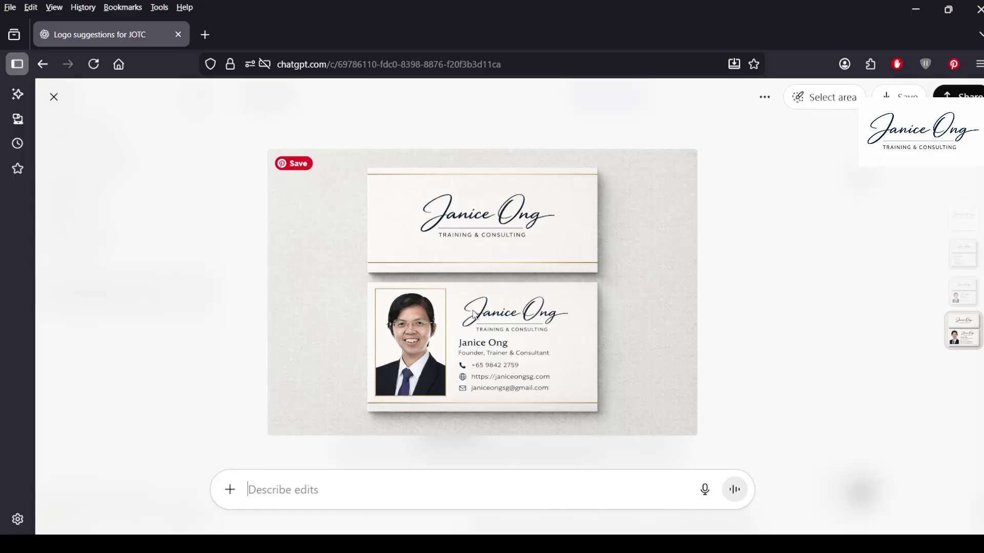
pyautogui.click(54, 98)
pyautogui.scroll(-2, 451, 307)
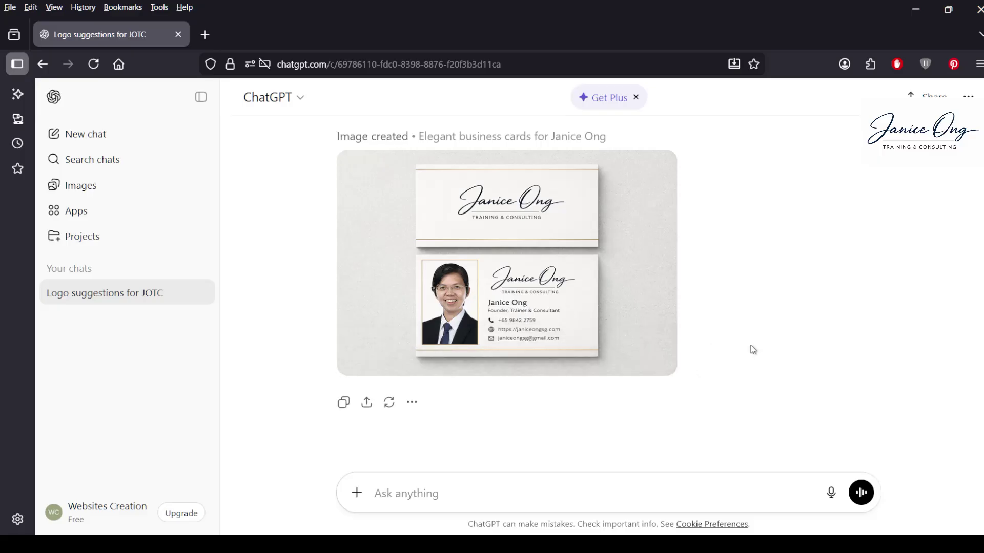
pyautogui.click(555, 324)
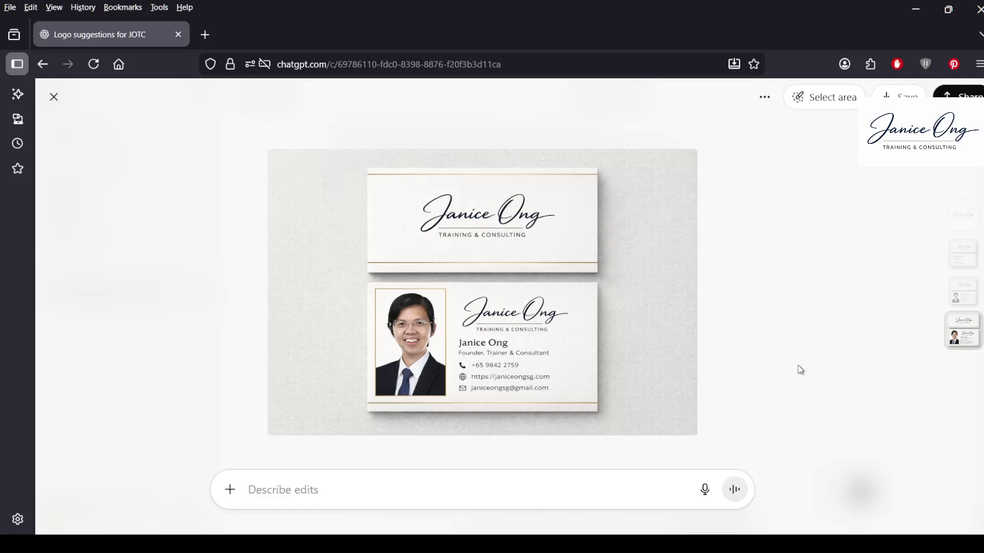
pyautogui.click(54, 97)
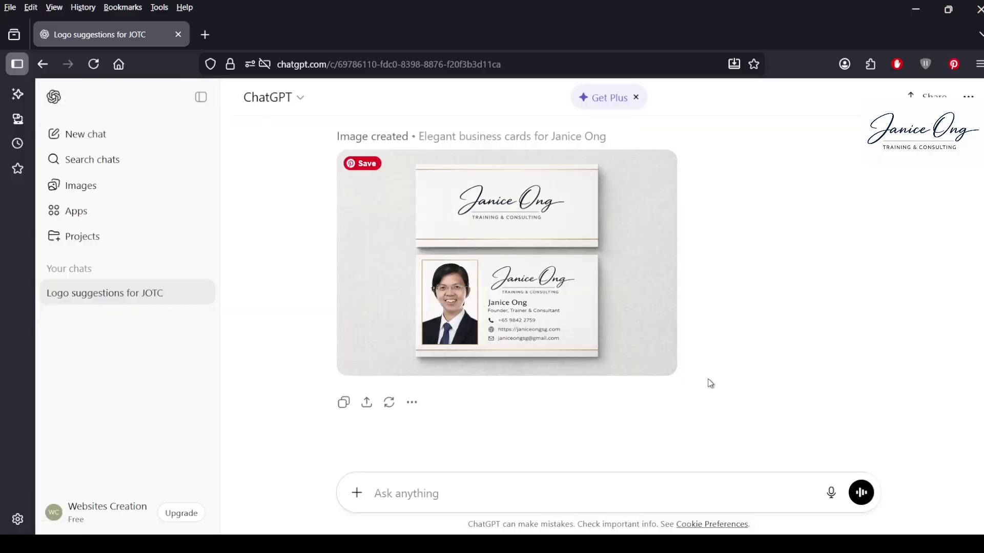
pyautogui.scroll(1, 689, 379)
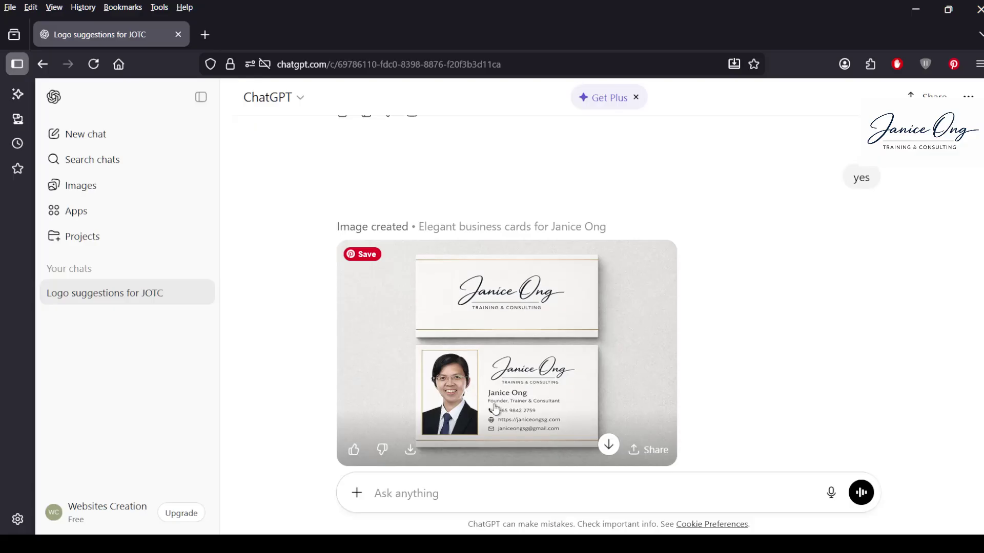
pyautogui.scroll(-1, 505, 415)
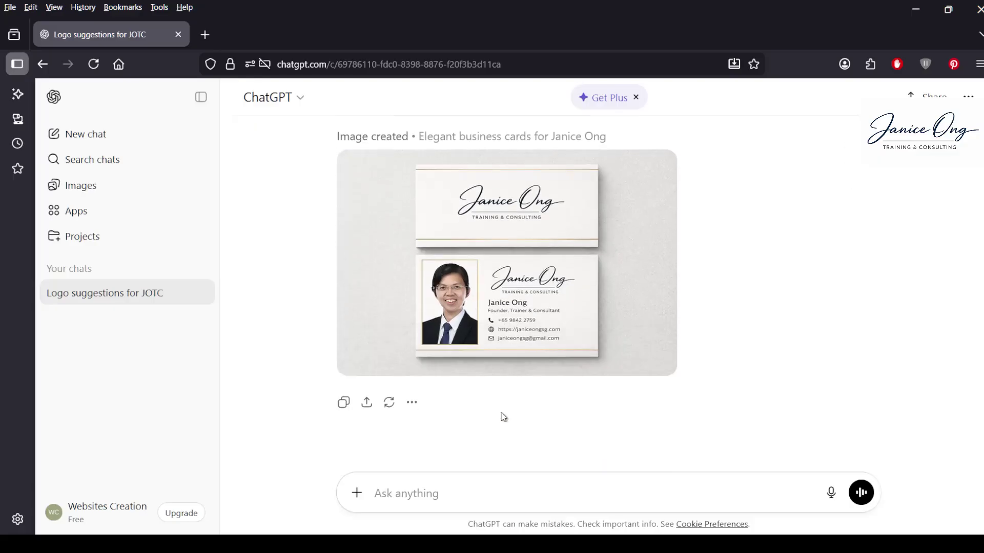
pyautogui.click(500, 324)
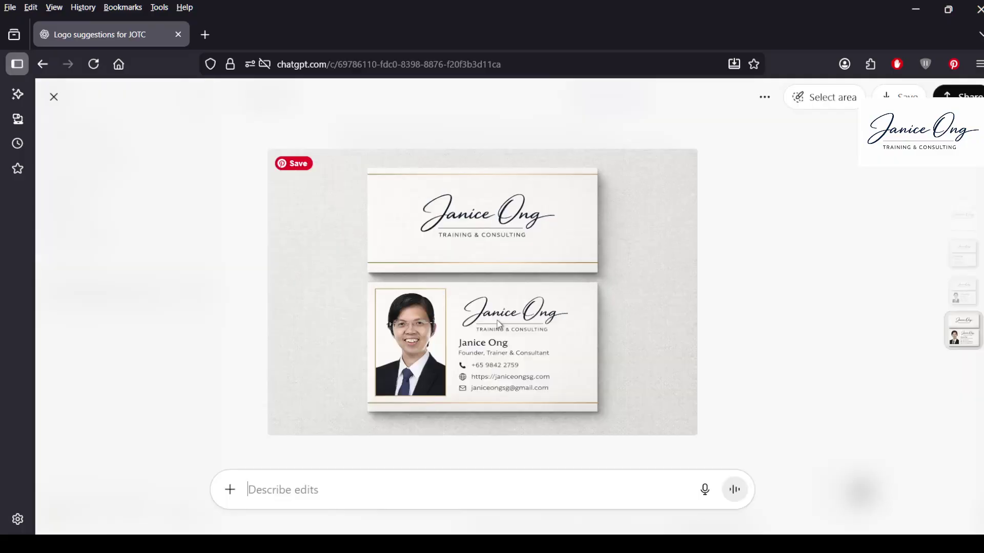
pyautogui.click(54, 97)
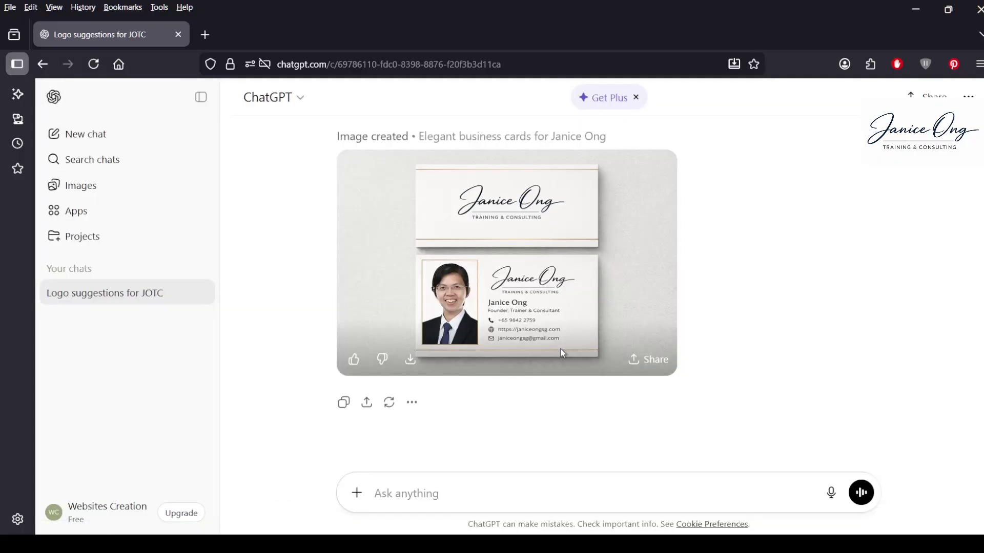
# Step: Go back to the earlier card from the "put my photo in the name card" request and view it enlarged for comparison
pyautogui.scroll(3, 561, 350)
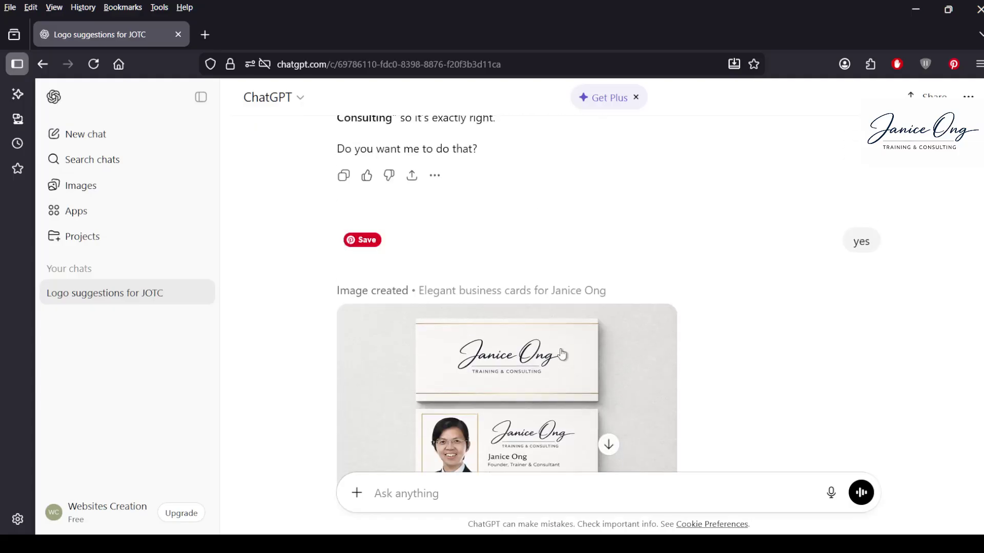
pyautogui.scroll(2, 562, 354)
pyautogui.scroll(5, 562, 353)
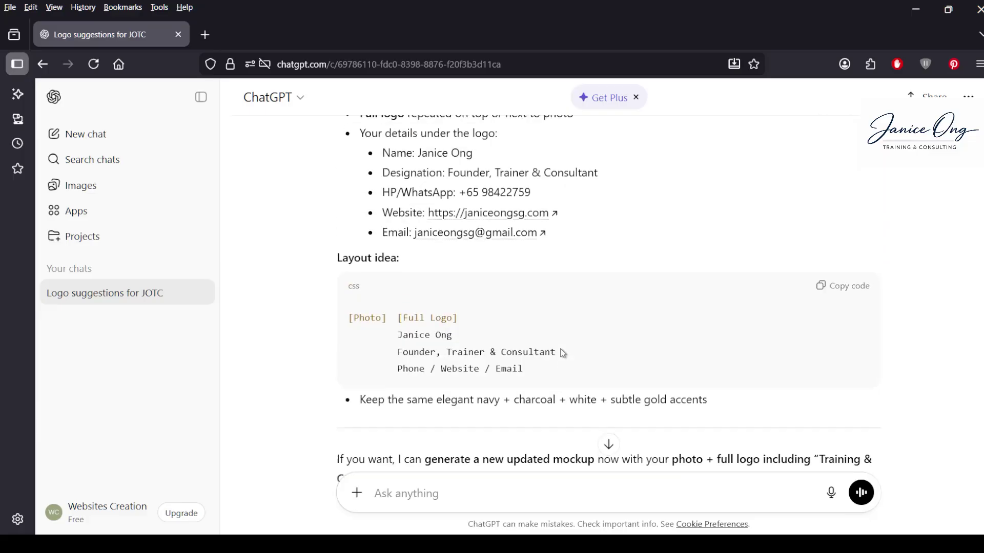
pyautogui.scroll(15, 562, 354)
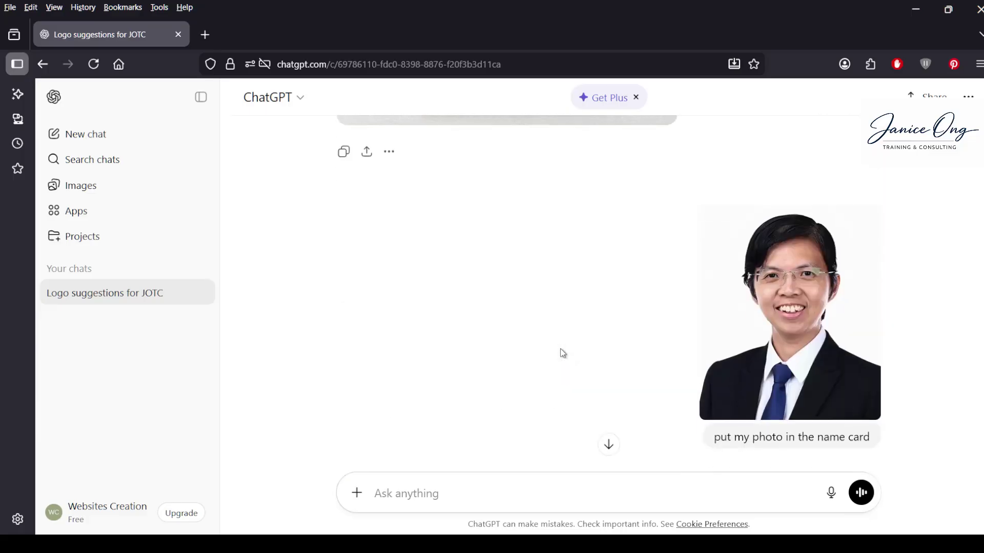
pyautogui.scroll(-8, 562, 353)
pyautogui.scroll(2, 561, 352)
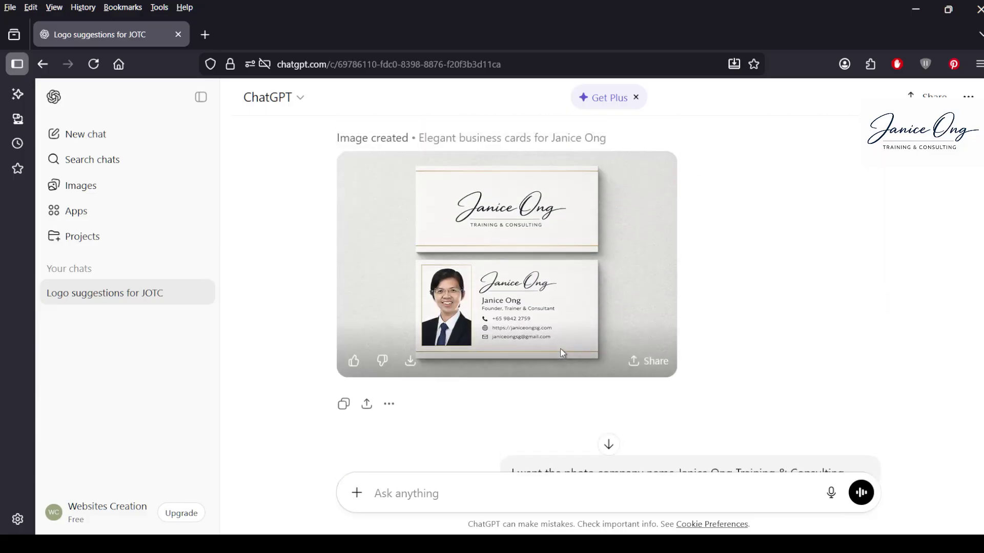
pyautogui.click(547, 326)
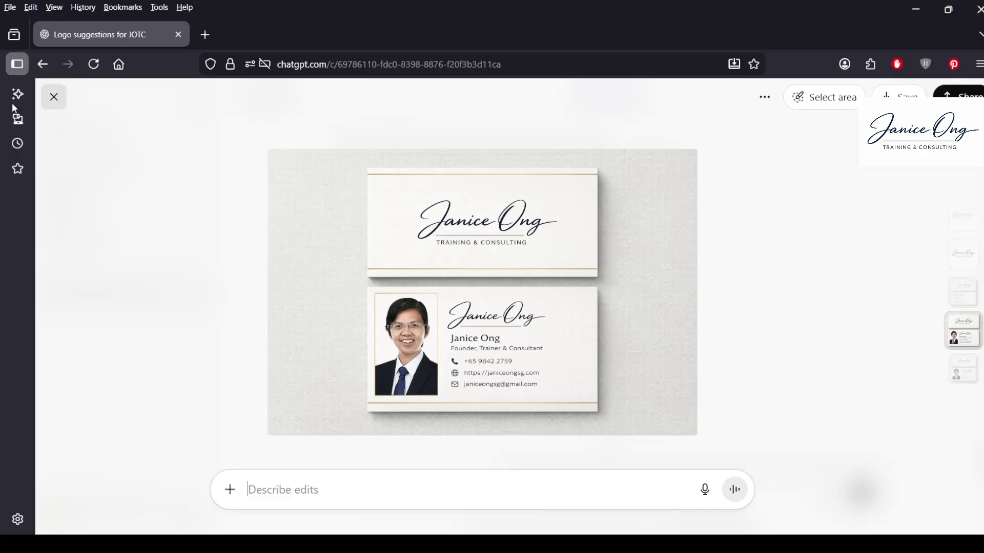
pyautogui.click(60, 105)
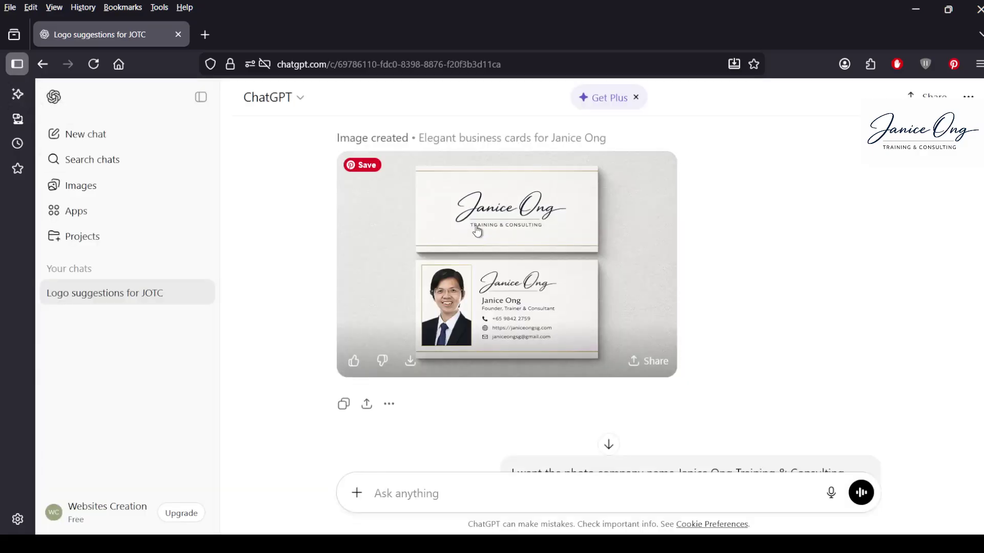
# Step: View the "make it higher resolution" logo enlarged, browse to the card without a photo, and return to the conversation
pyautogui.scroll(12, 483, 292)
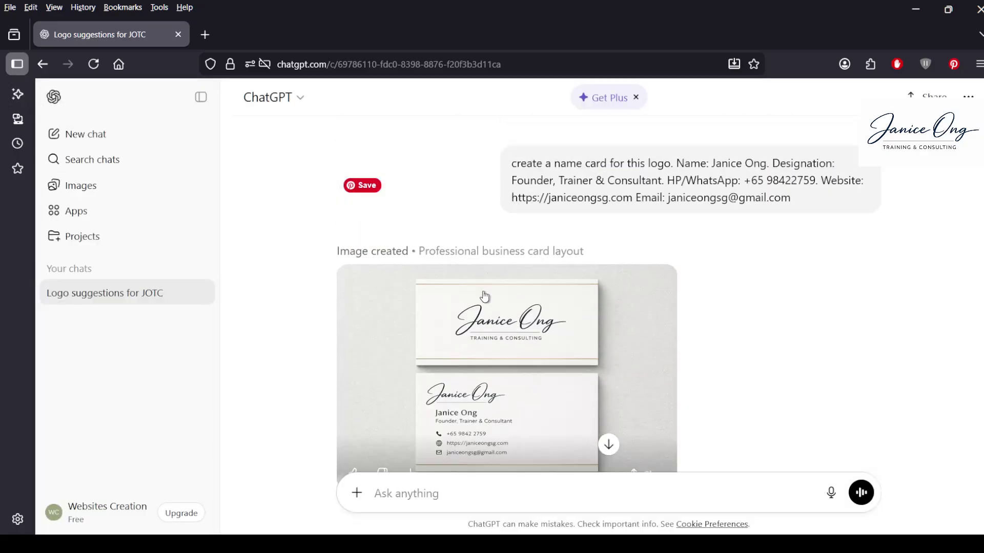
pyautogui.scroll(10, 484, 296)
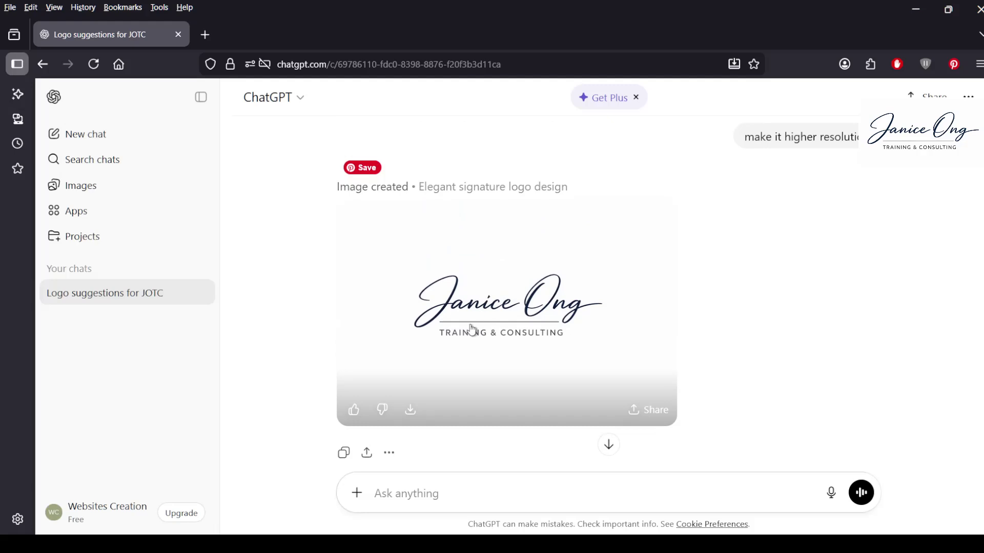
pyautogui.click(473, 330)
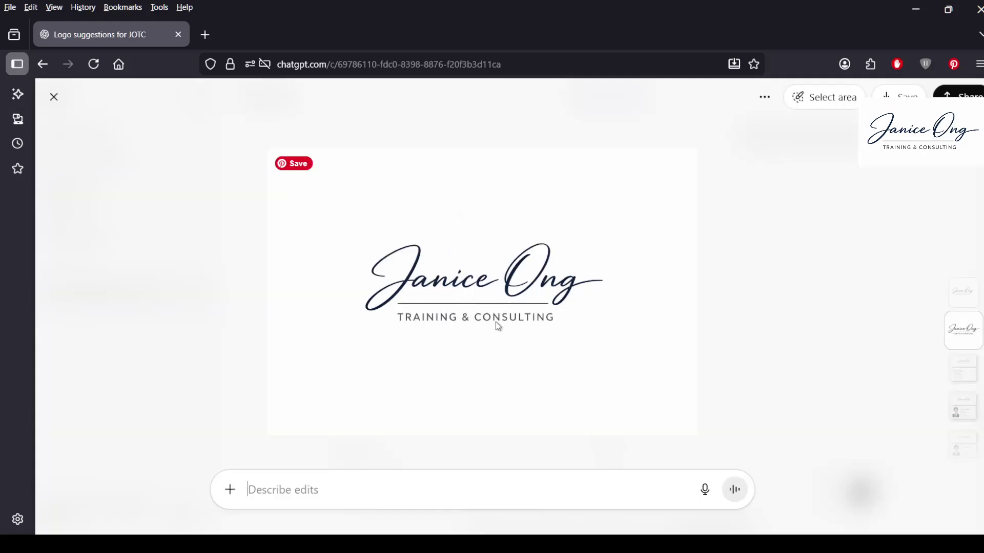
pyautogui.scroll(1, 494, 321)
pyautogui.scroll(-2, 496, 325)
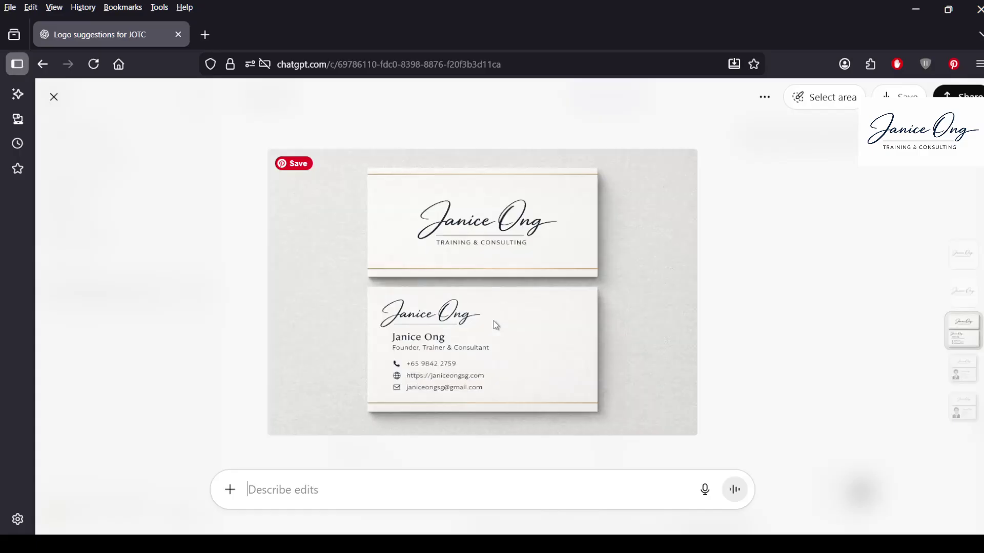
pyautogui.click(56, 101)
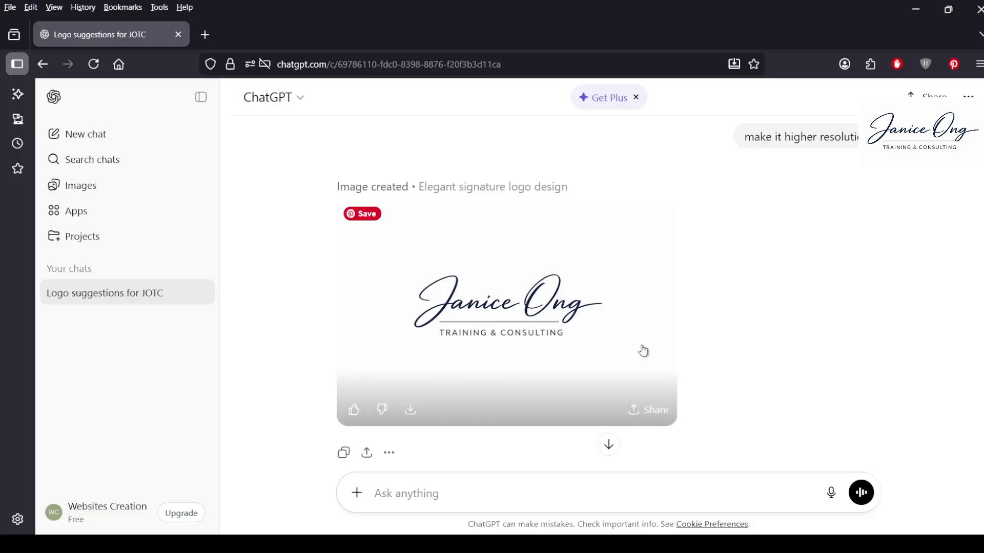
# Step: Review the conversation back from the name card request through the color and signature-style advice to the original logo suggestion request
pyautogui.scroll(-3, 711, 362)
pyautogui.scroll(-2, 712, 359)
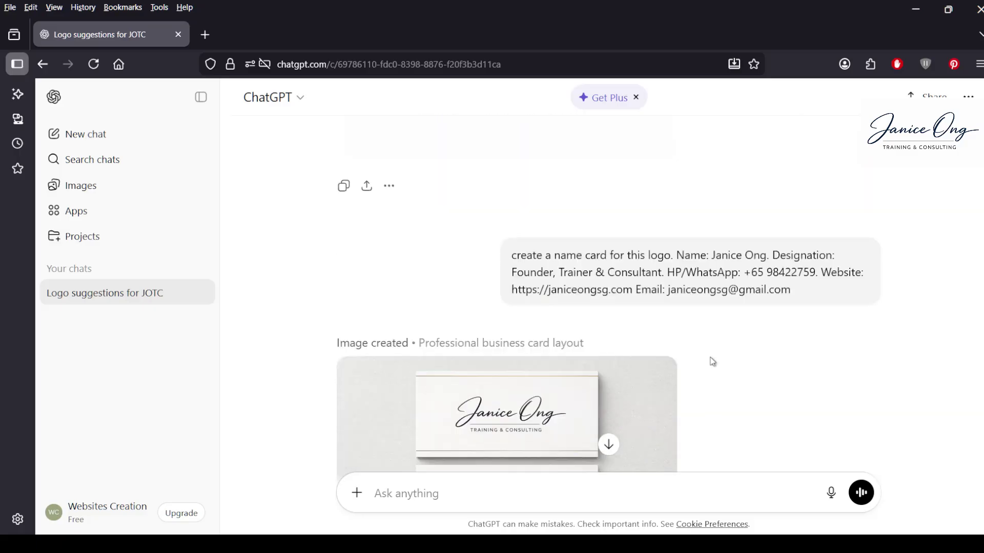
pyautogui.scroll(20, 712, 361)
pyautogui.scroll(20, 711, 361)
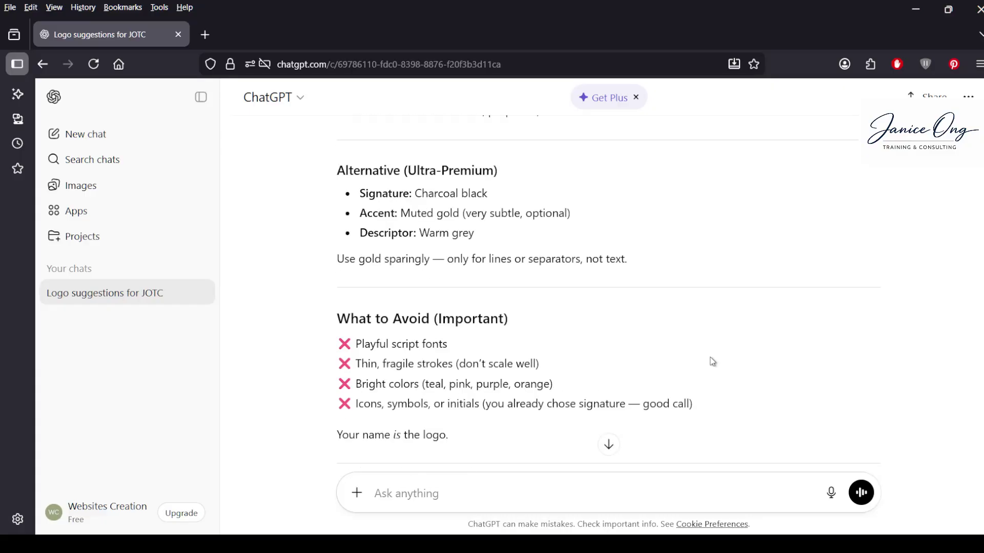
pyautogui.scroll(20, 712, 362)
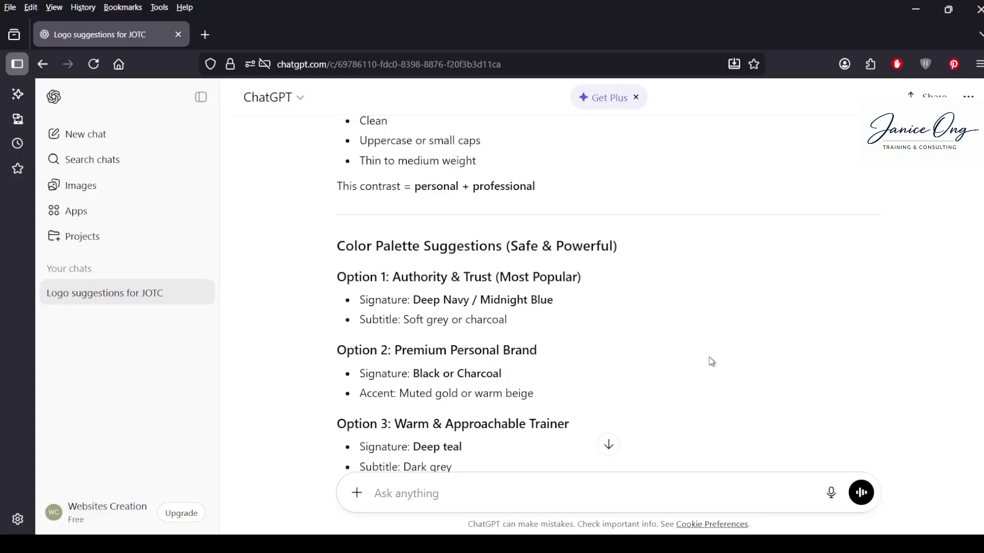
pyautogui.scroll(20, 711, 361)
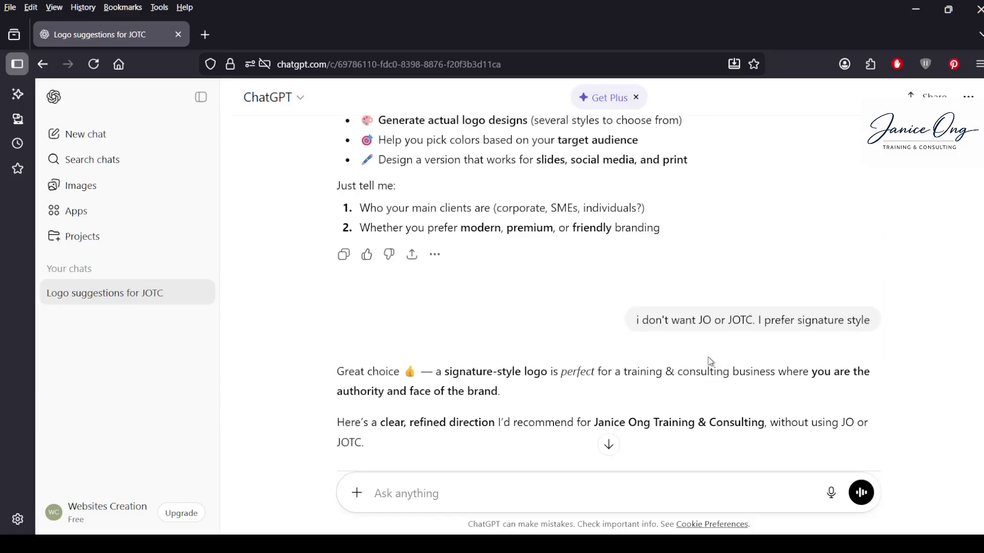
pyautogui.scroll(20, 710, 361)
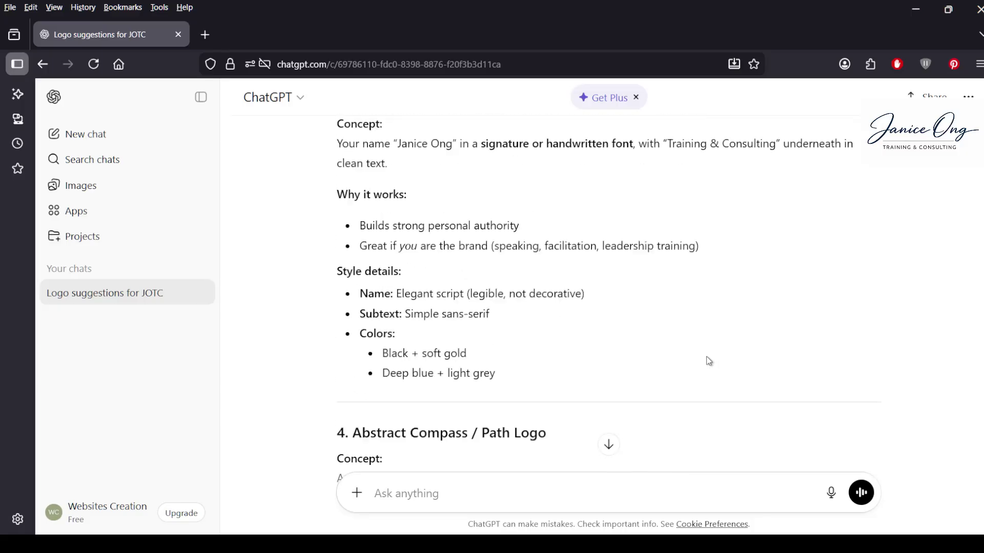
pyautogui.scroll(10, 709, 361)
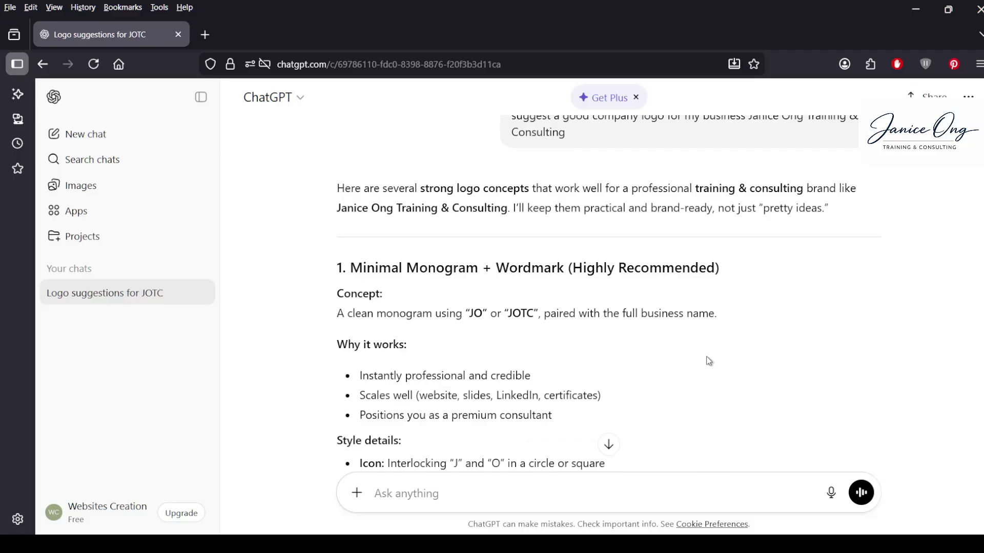